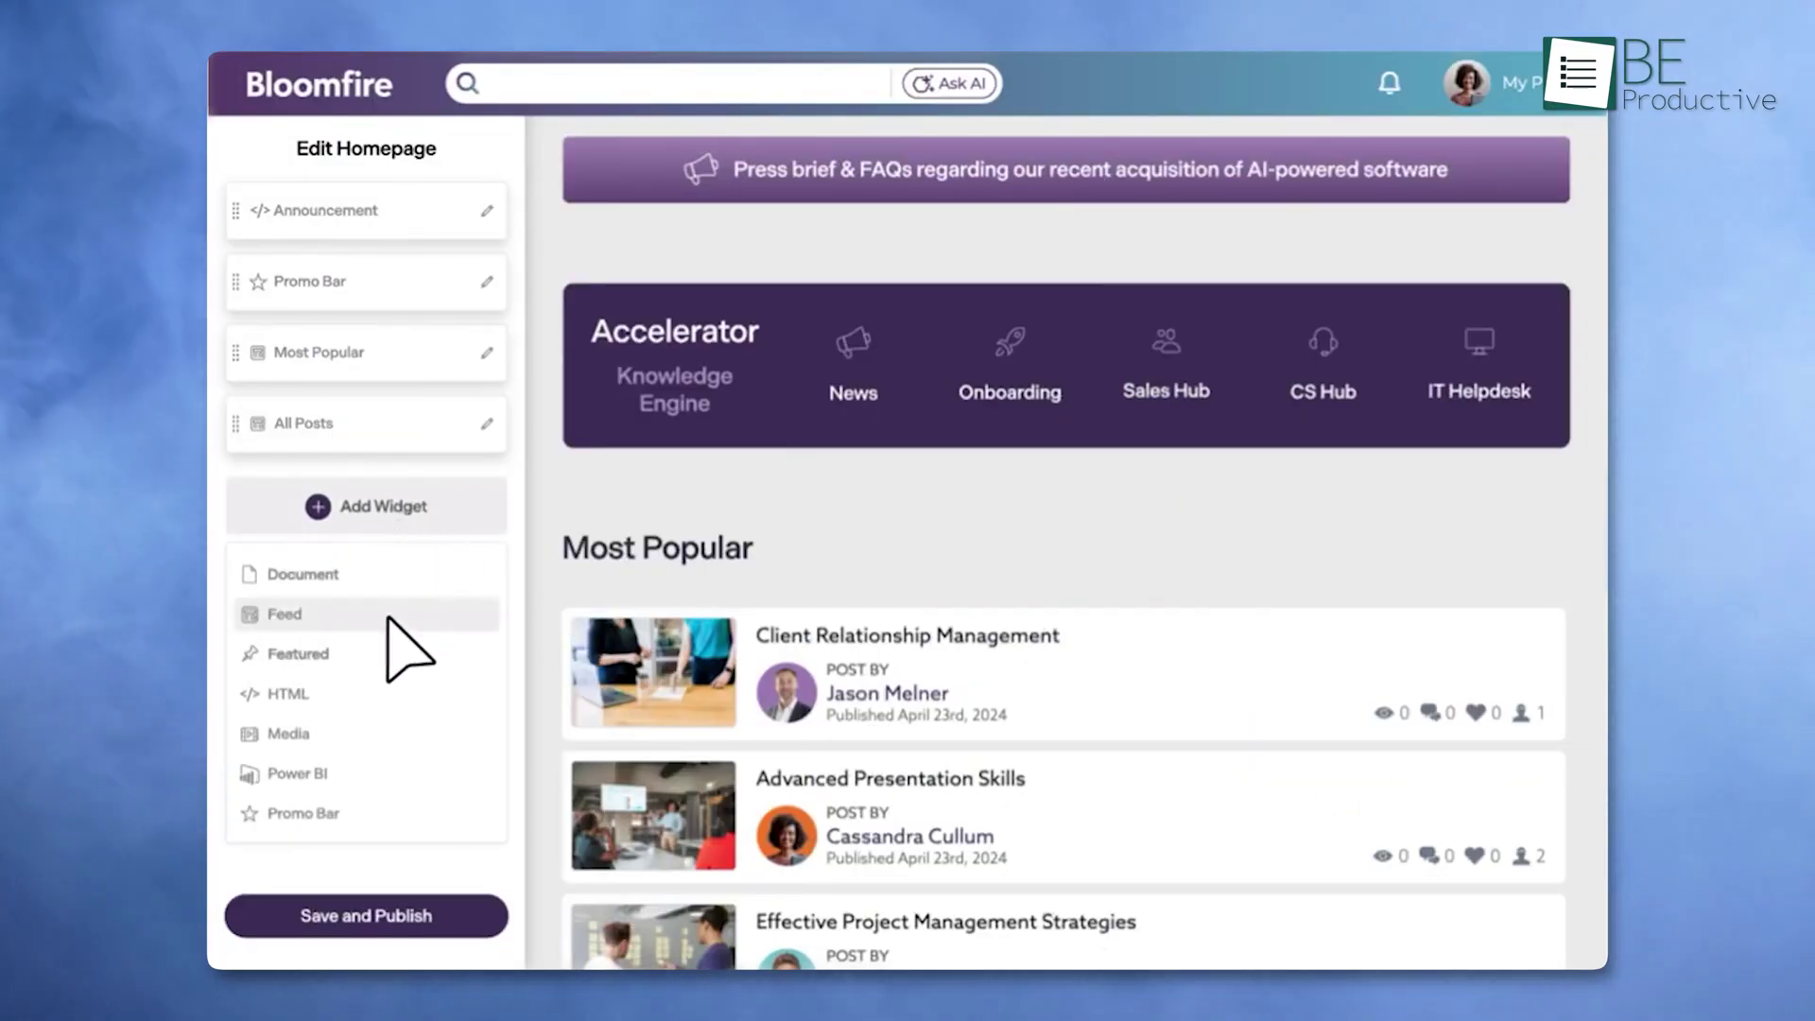
- Add an AI Updates feed widget to the homepage and insert the AI-drafted content into the new post
click(389, 617)
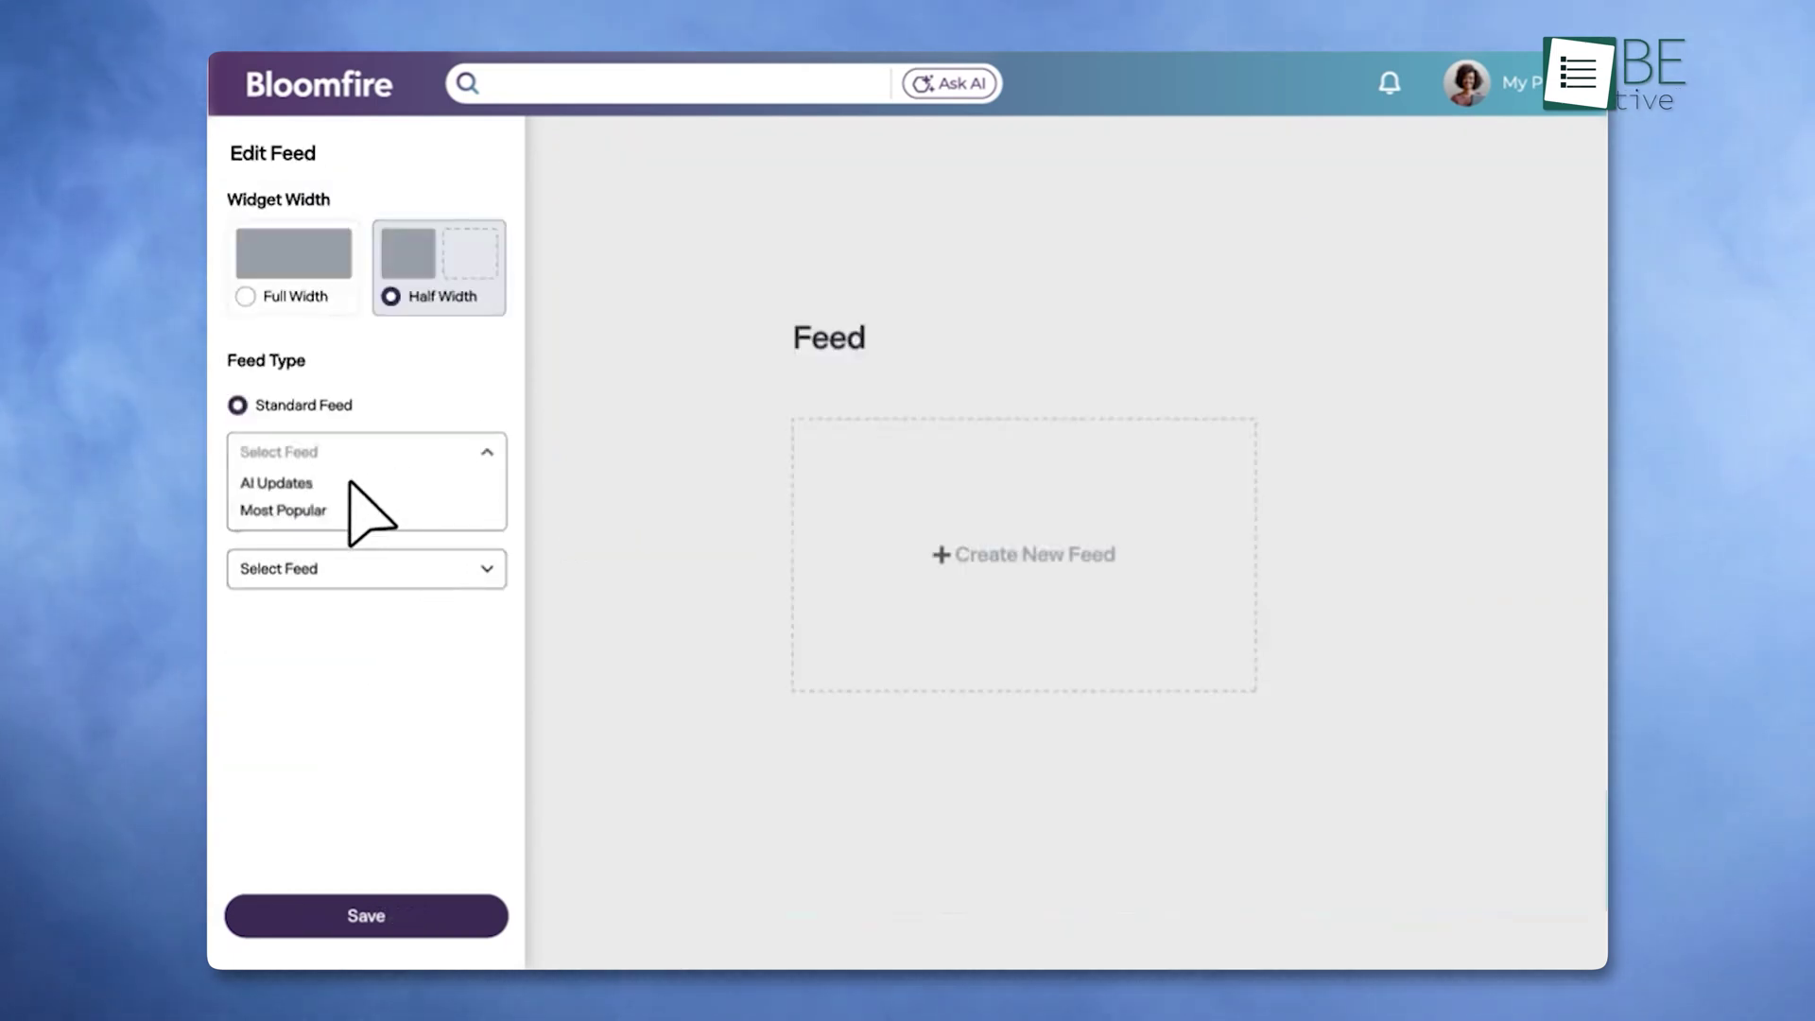
click(301, 483)
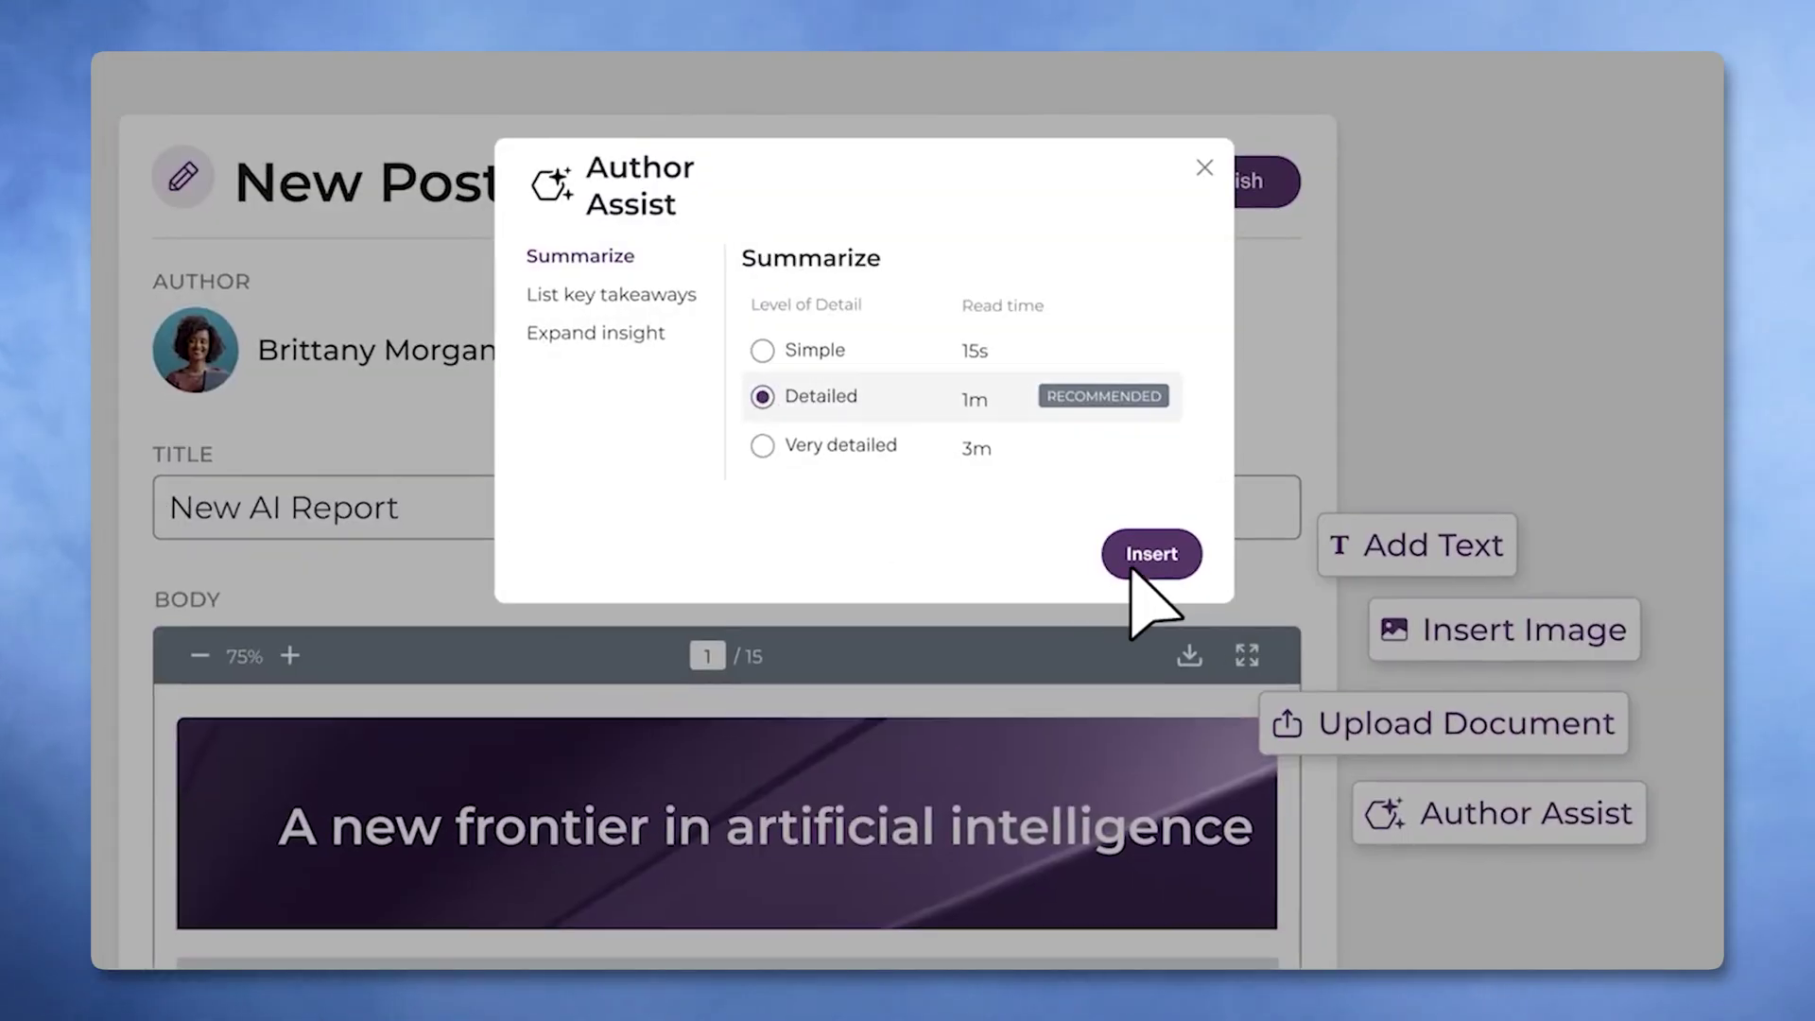
click(1148, 553)
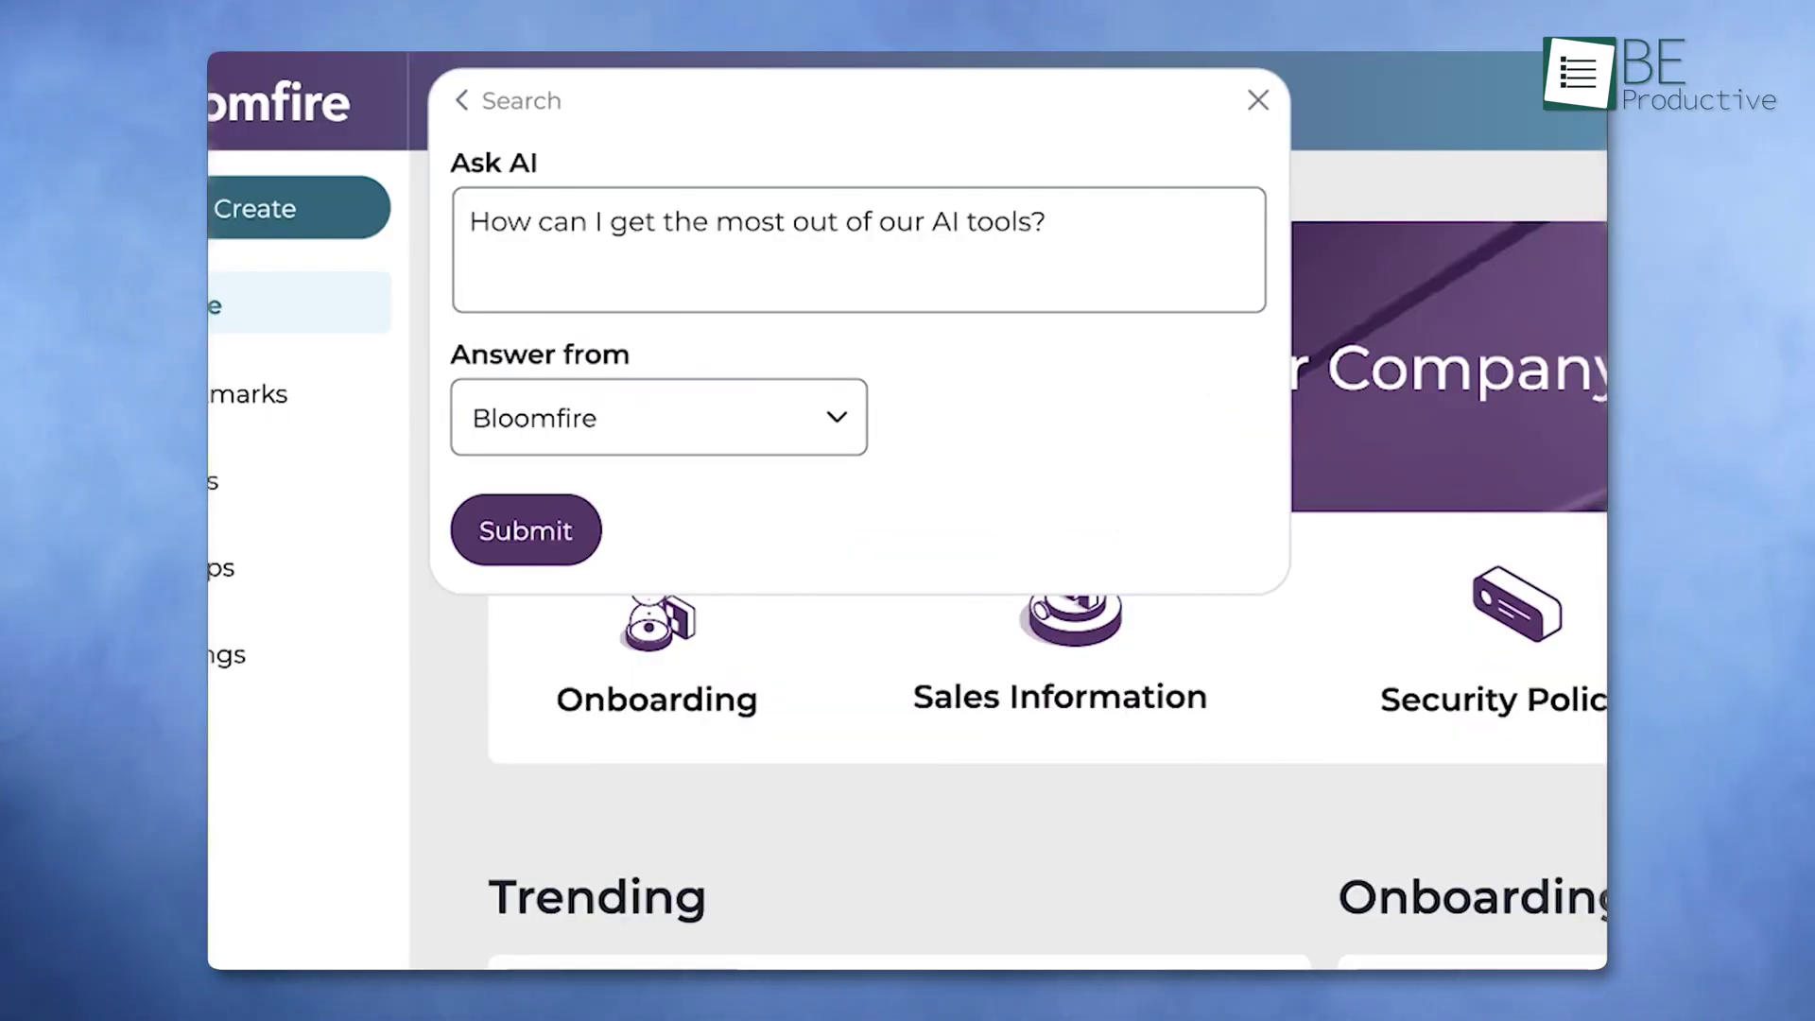
- Submit the Ask AI question about using the AI tools, then search the knowledge base for generative AI work
click(496, 515)
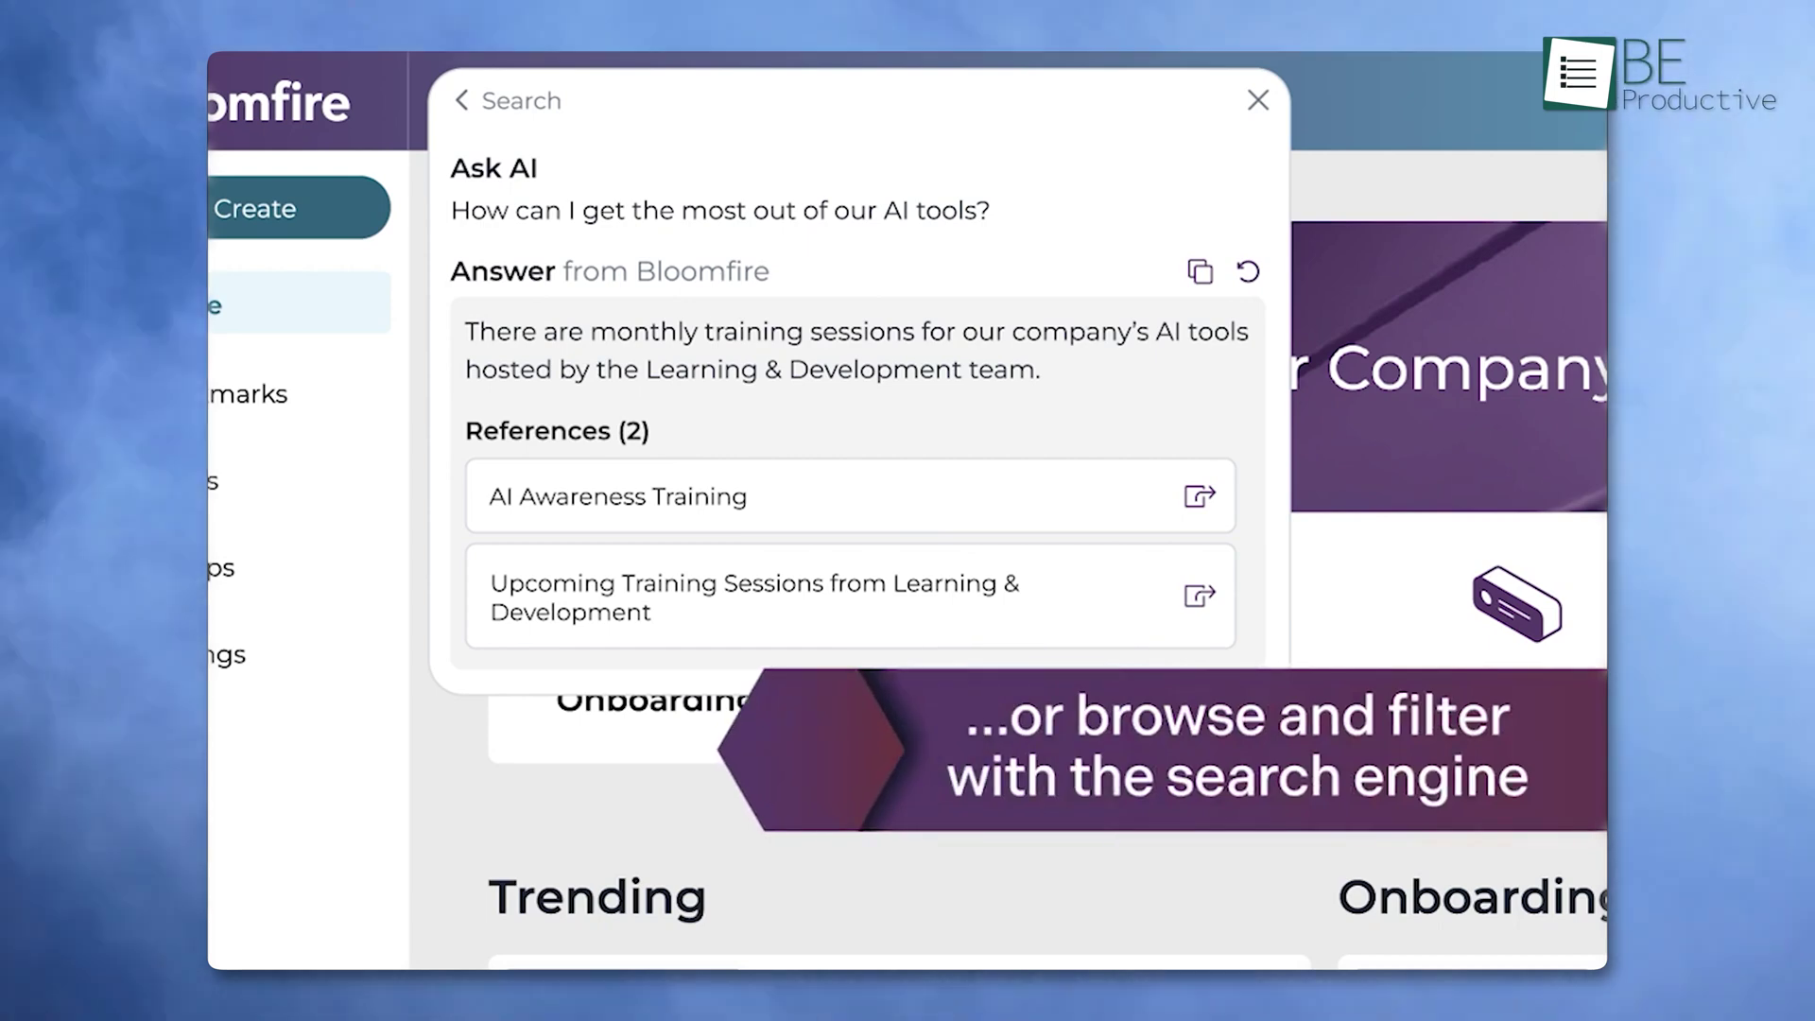
click(1257, 98)
click(635, 99)
text(work with generative ai)
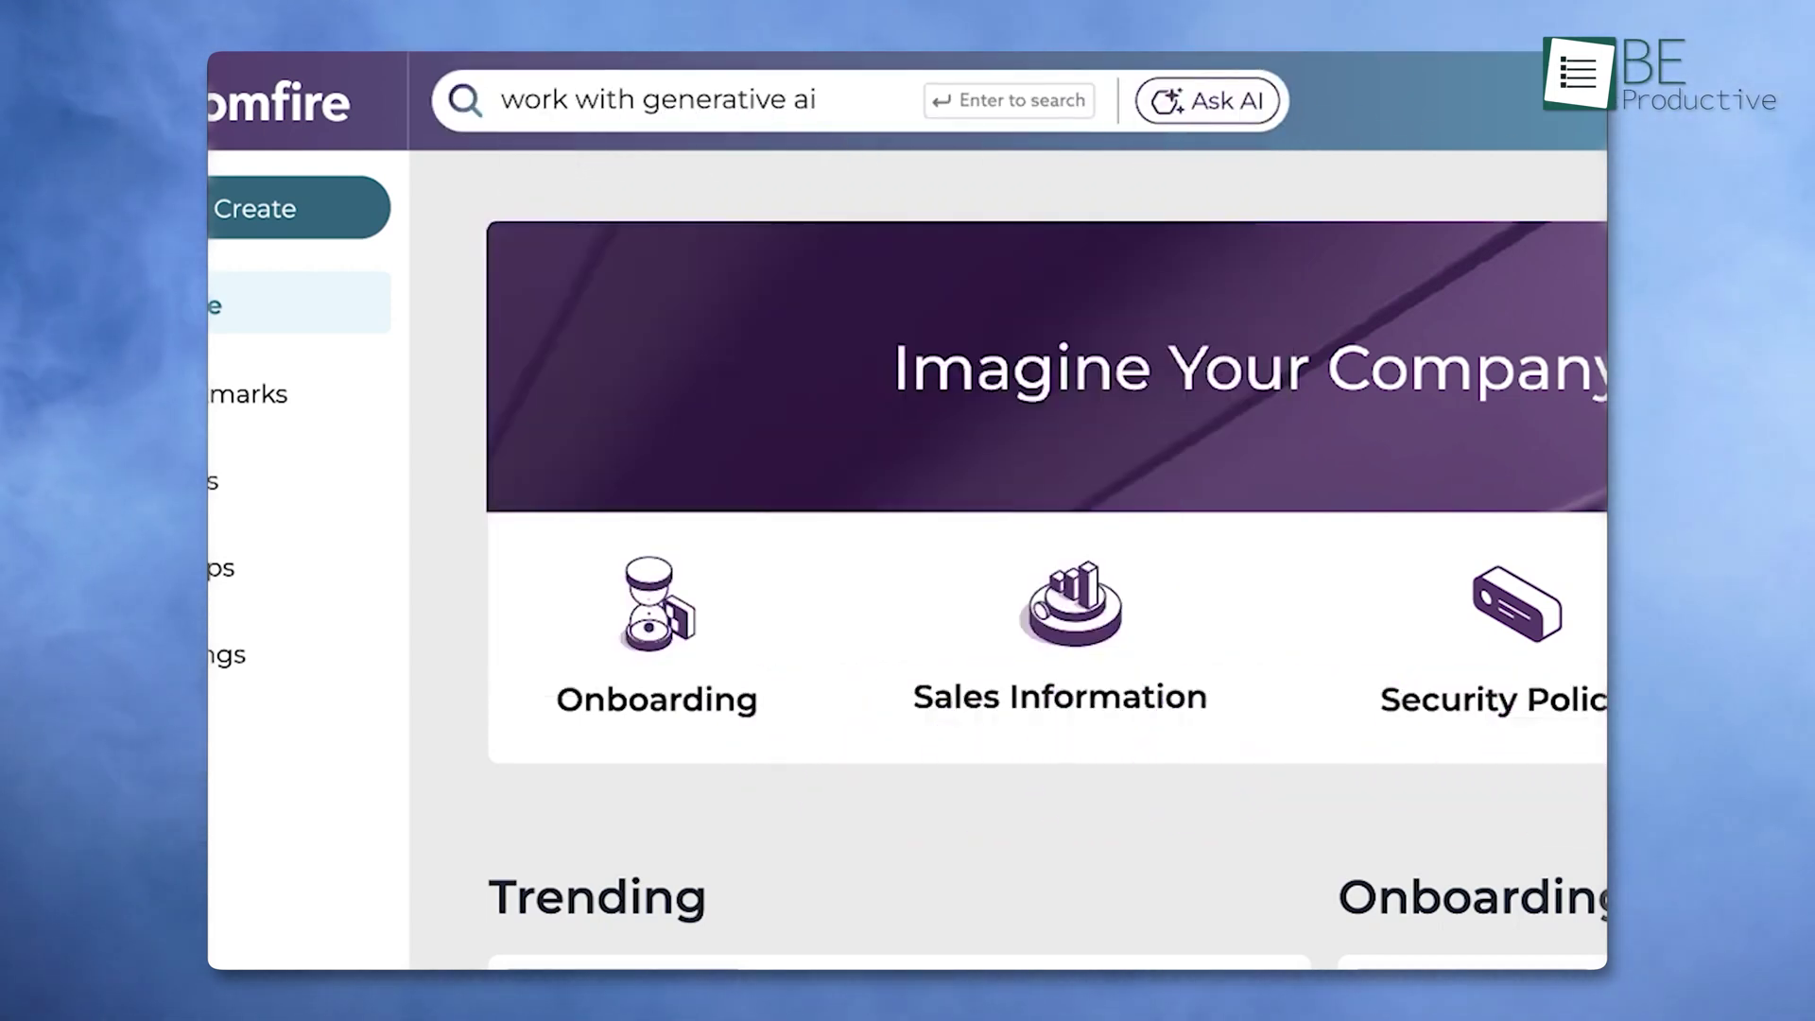
key(Return)
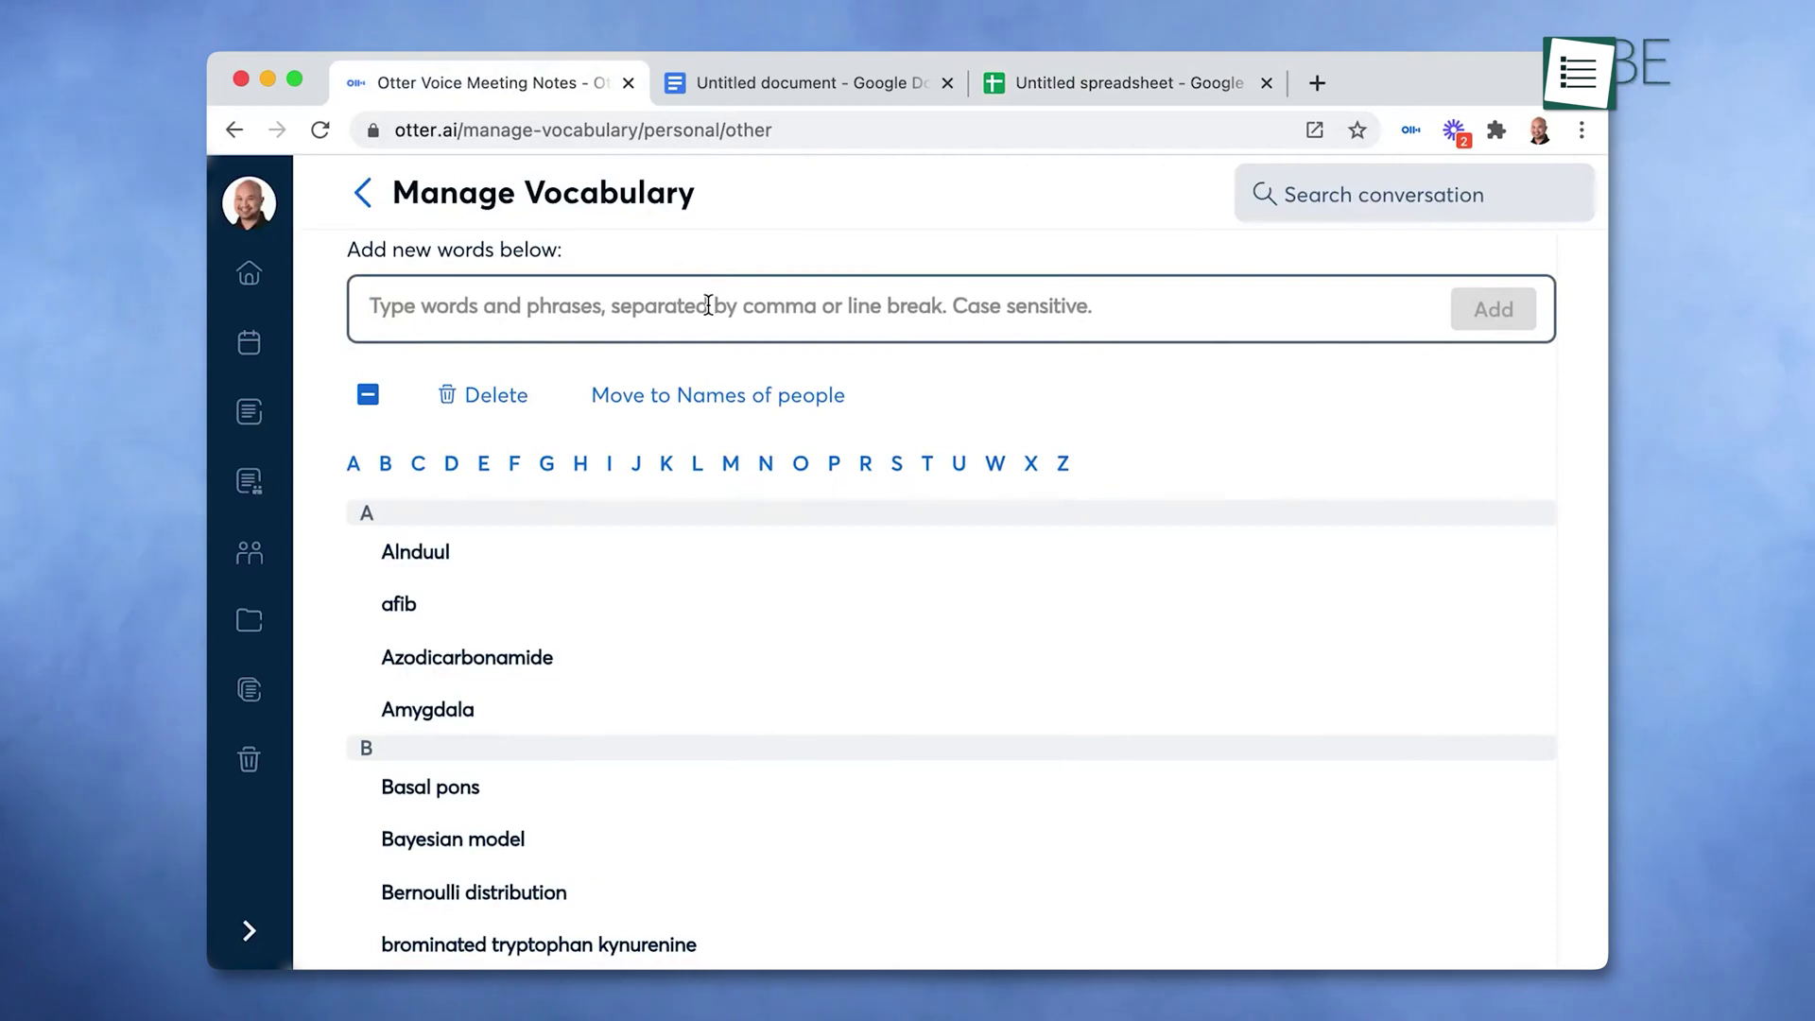
- Paste Vocab 1, Vocab 2 and Vocab 3 into Manage Vocabulary, add them, and check them under V
click(708, 305)
text(Vocab 1 Vocab 2 Vocab 3)
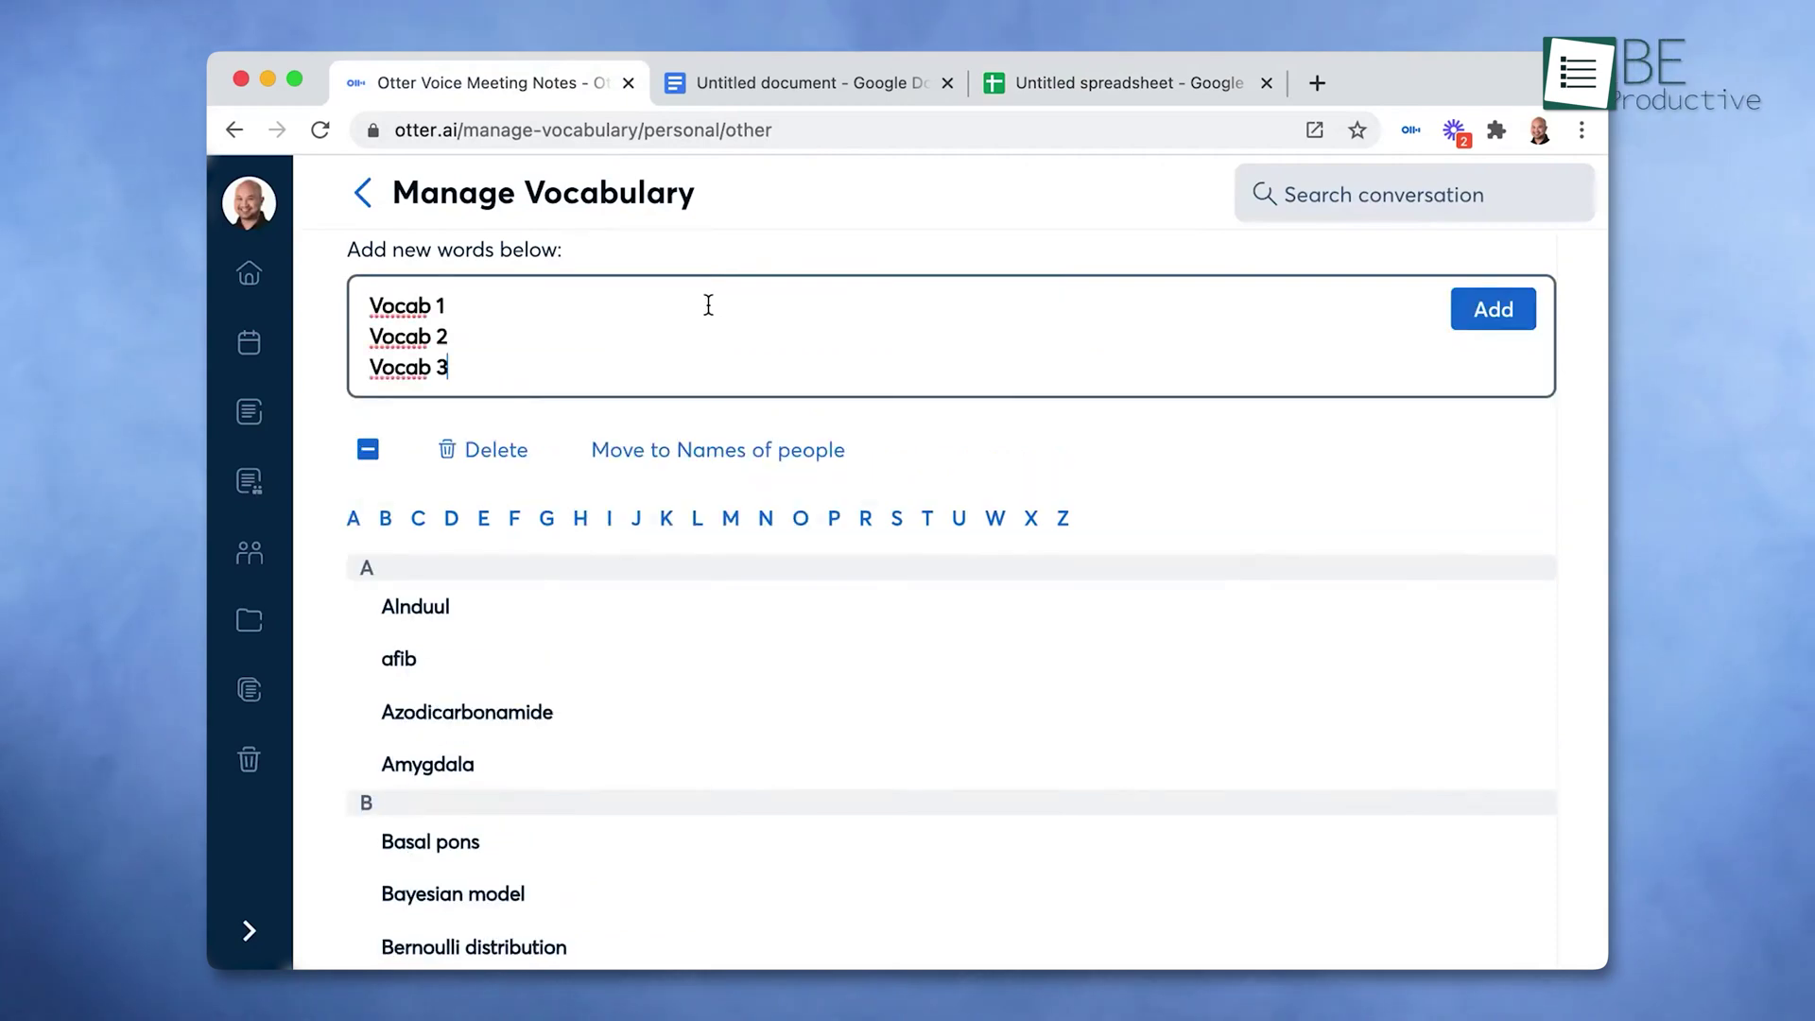
click(1492, 312)
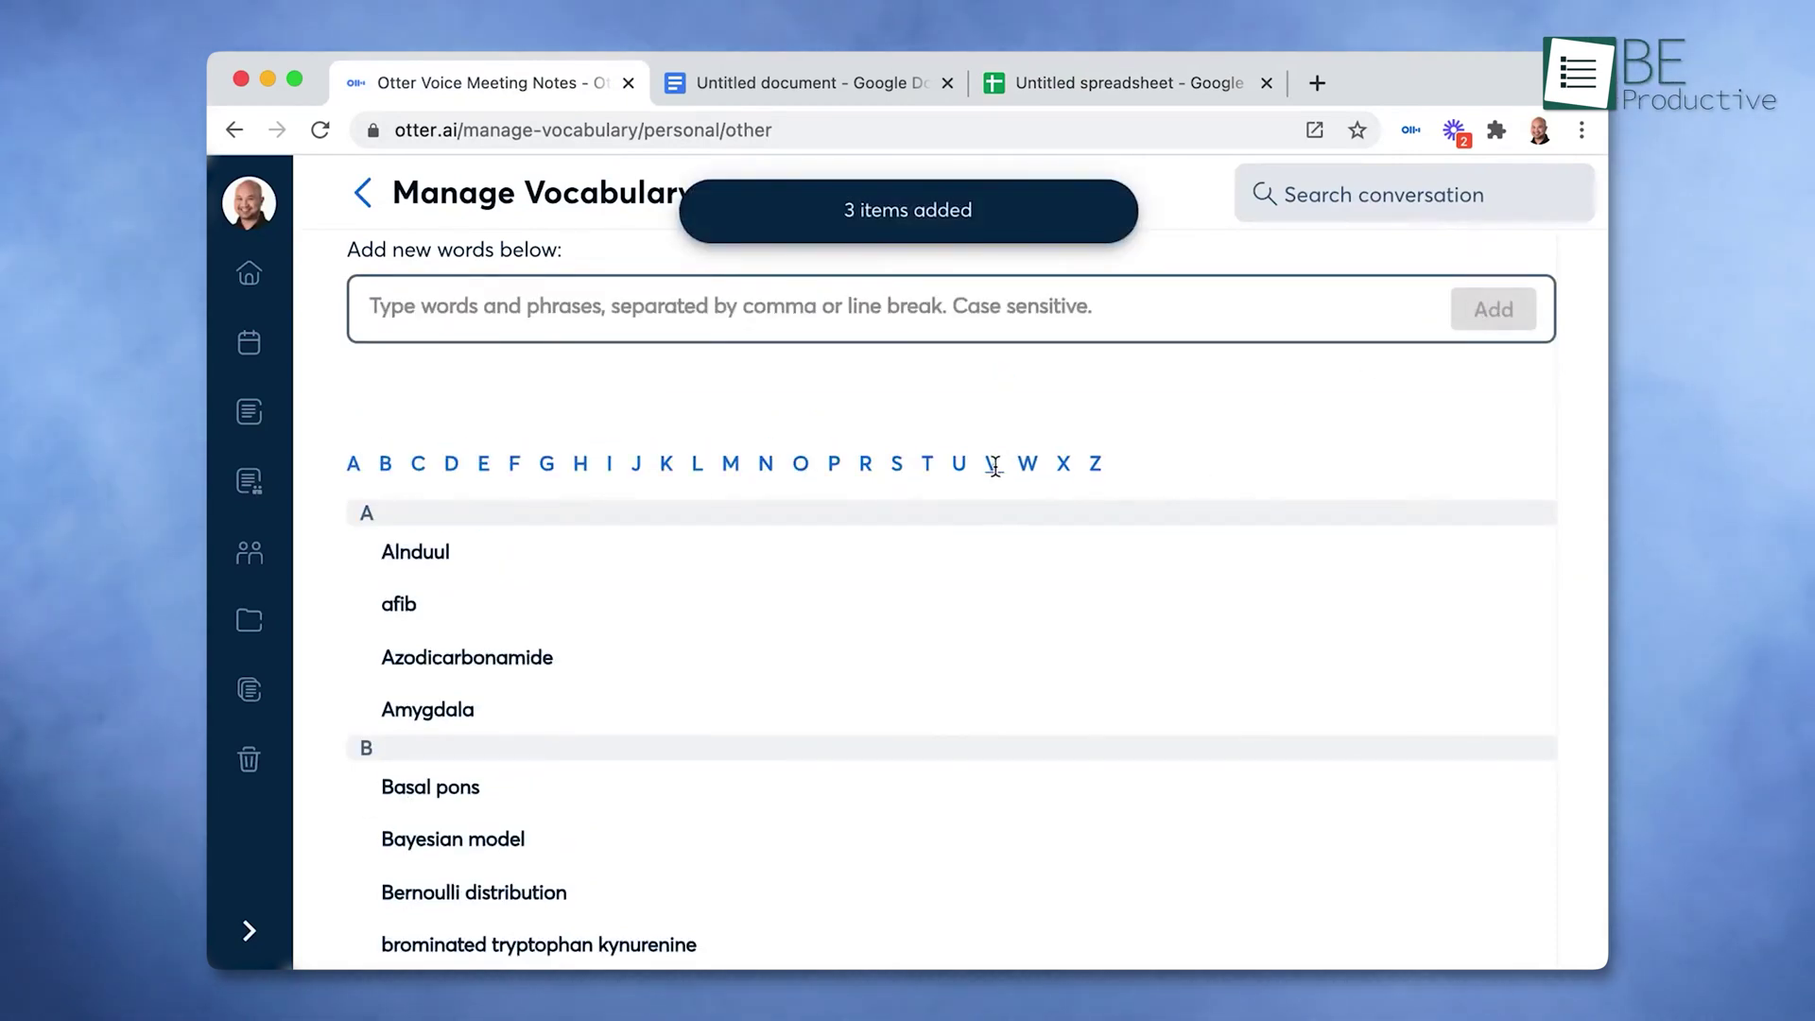
click(995, 463)
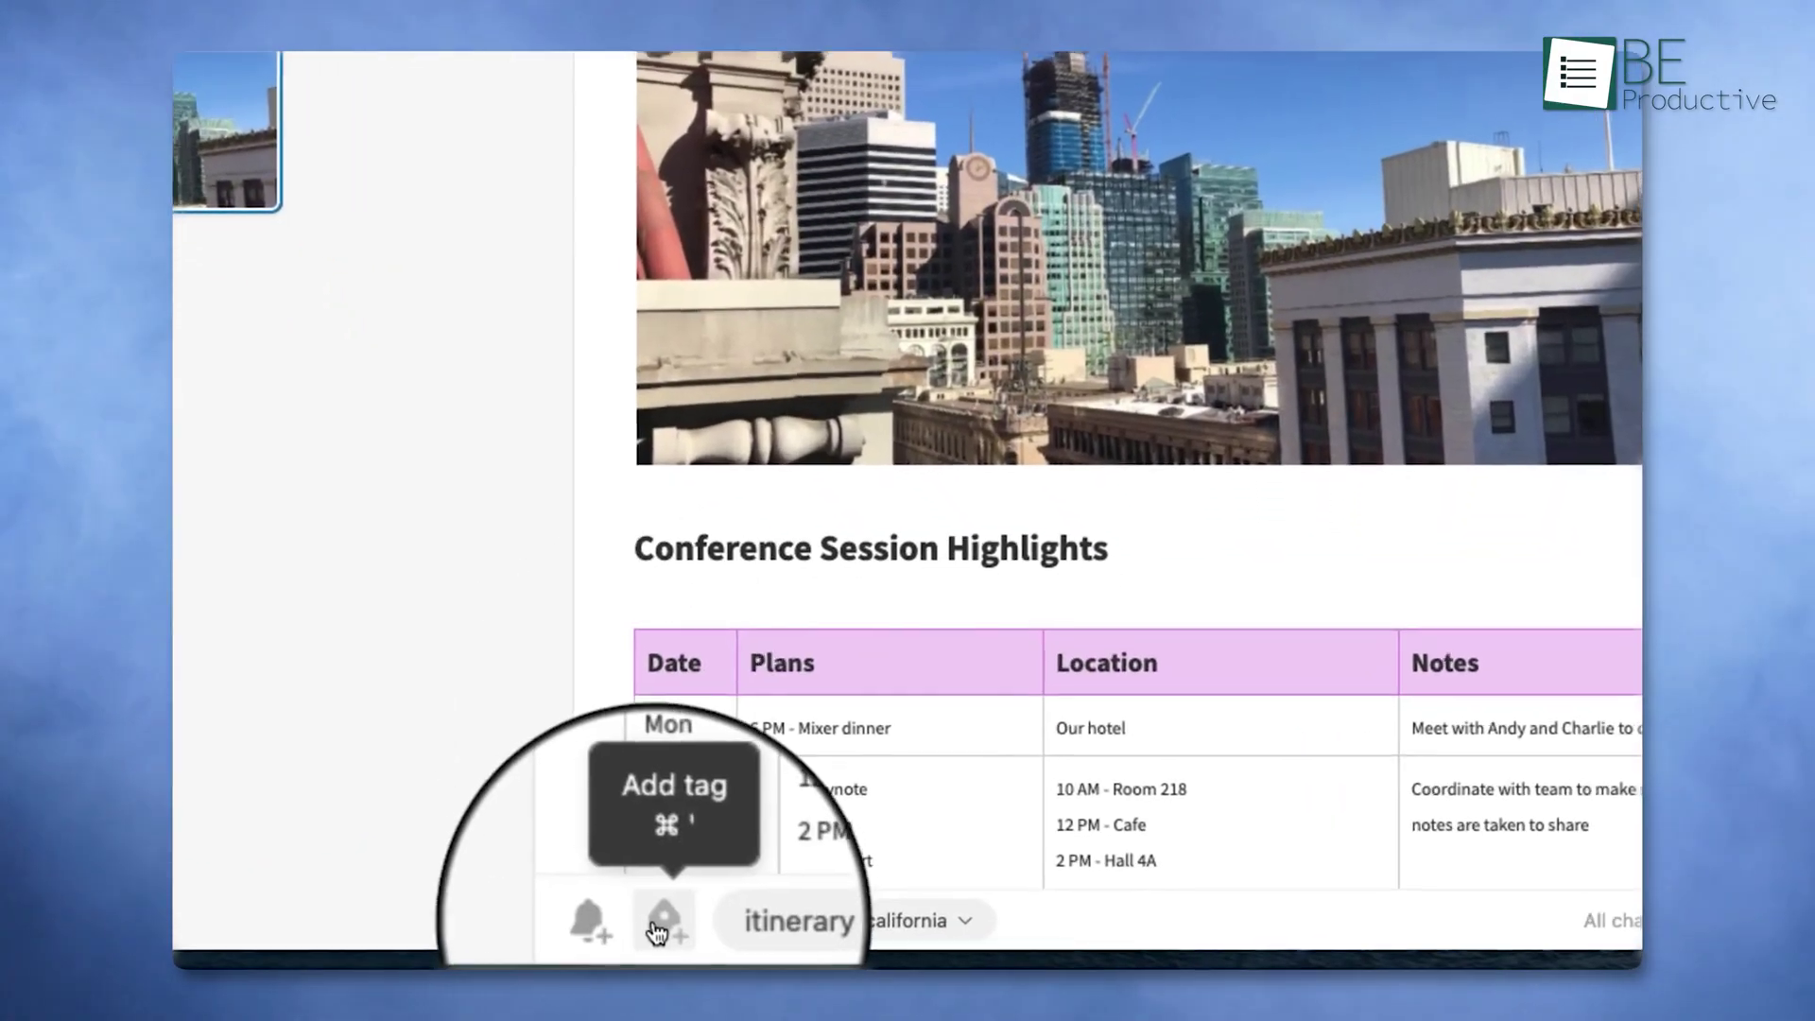
- Start a new tag on the Conference Session Highlights note
click(659, 928)
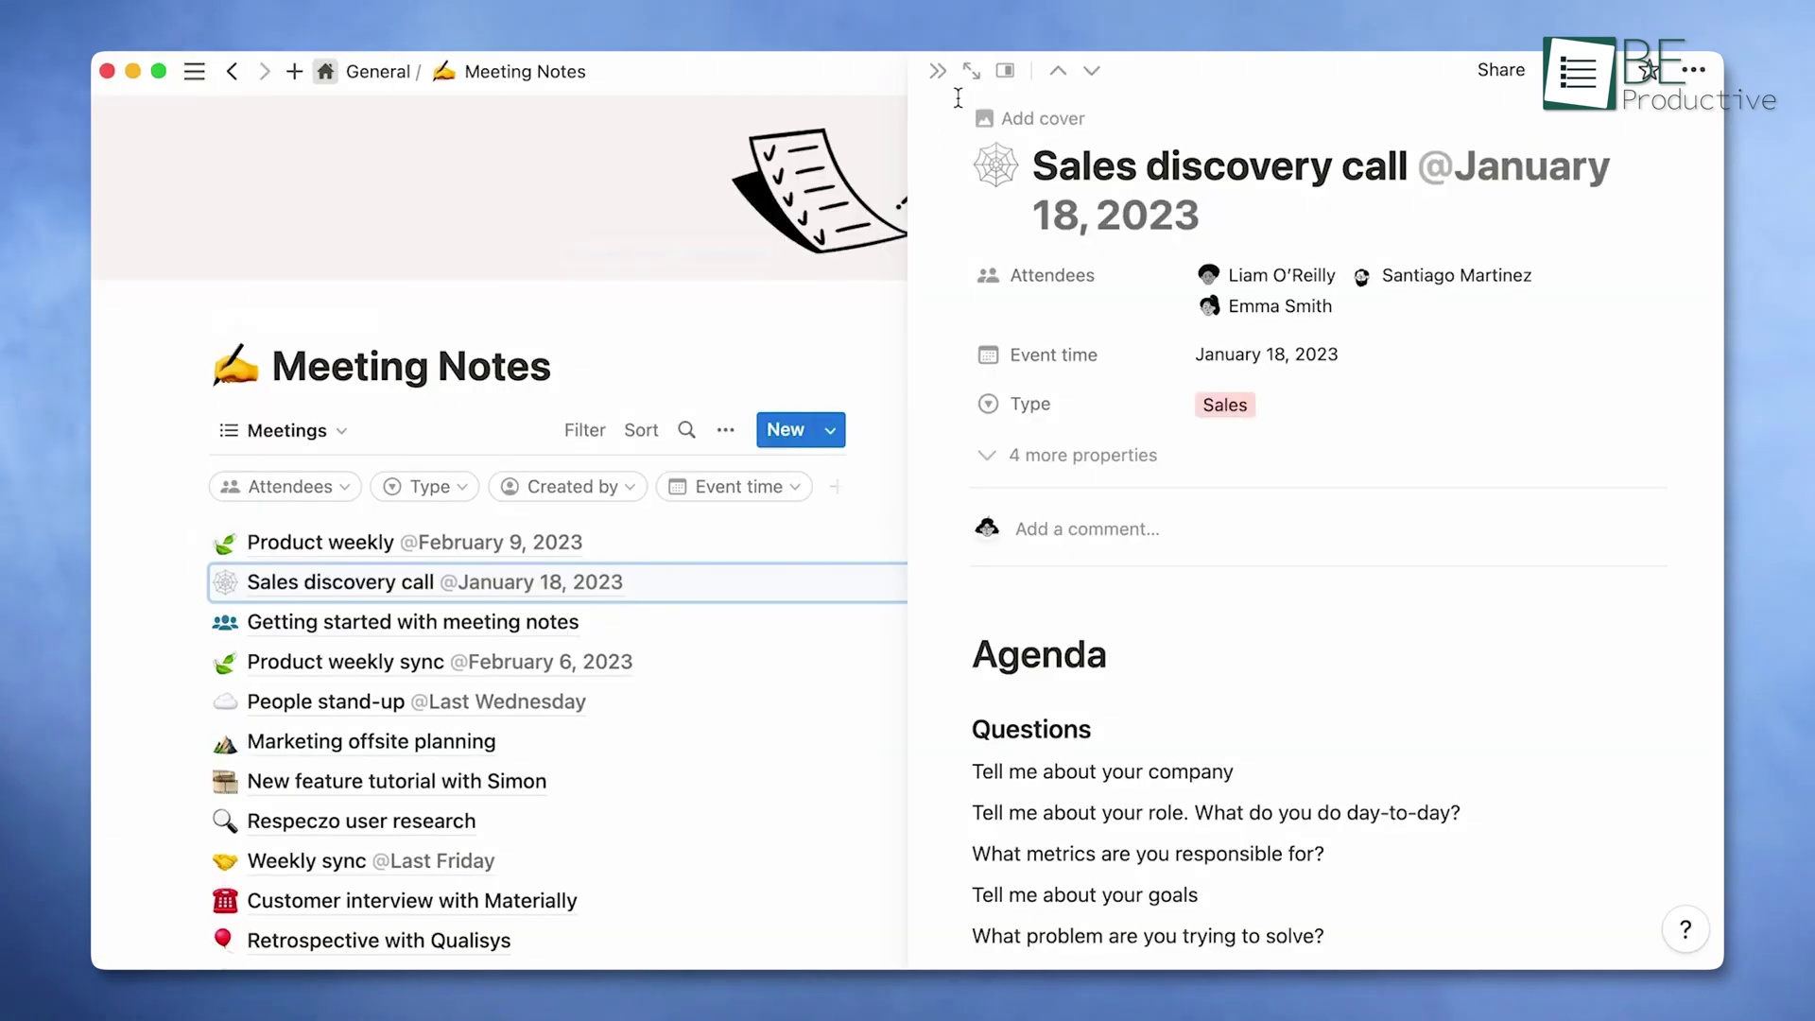
- Expand the Sales discovery call meeting note from its peek view to a full page
click(972, 74)
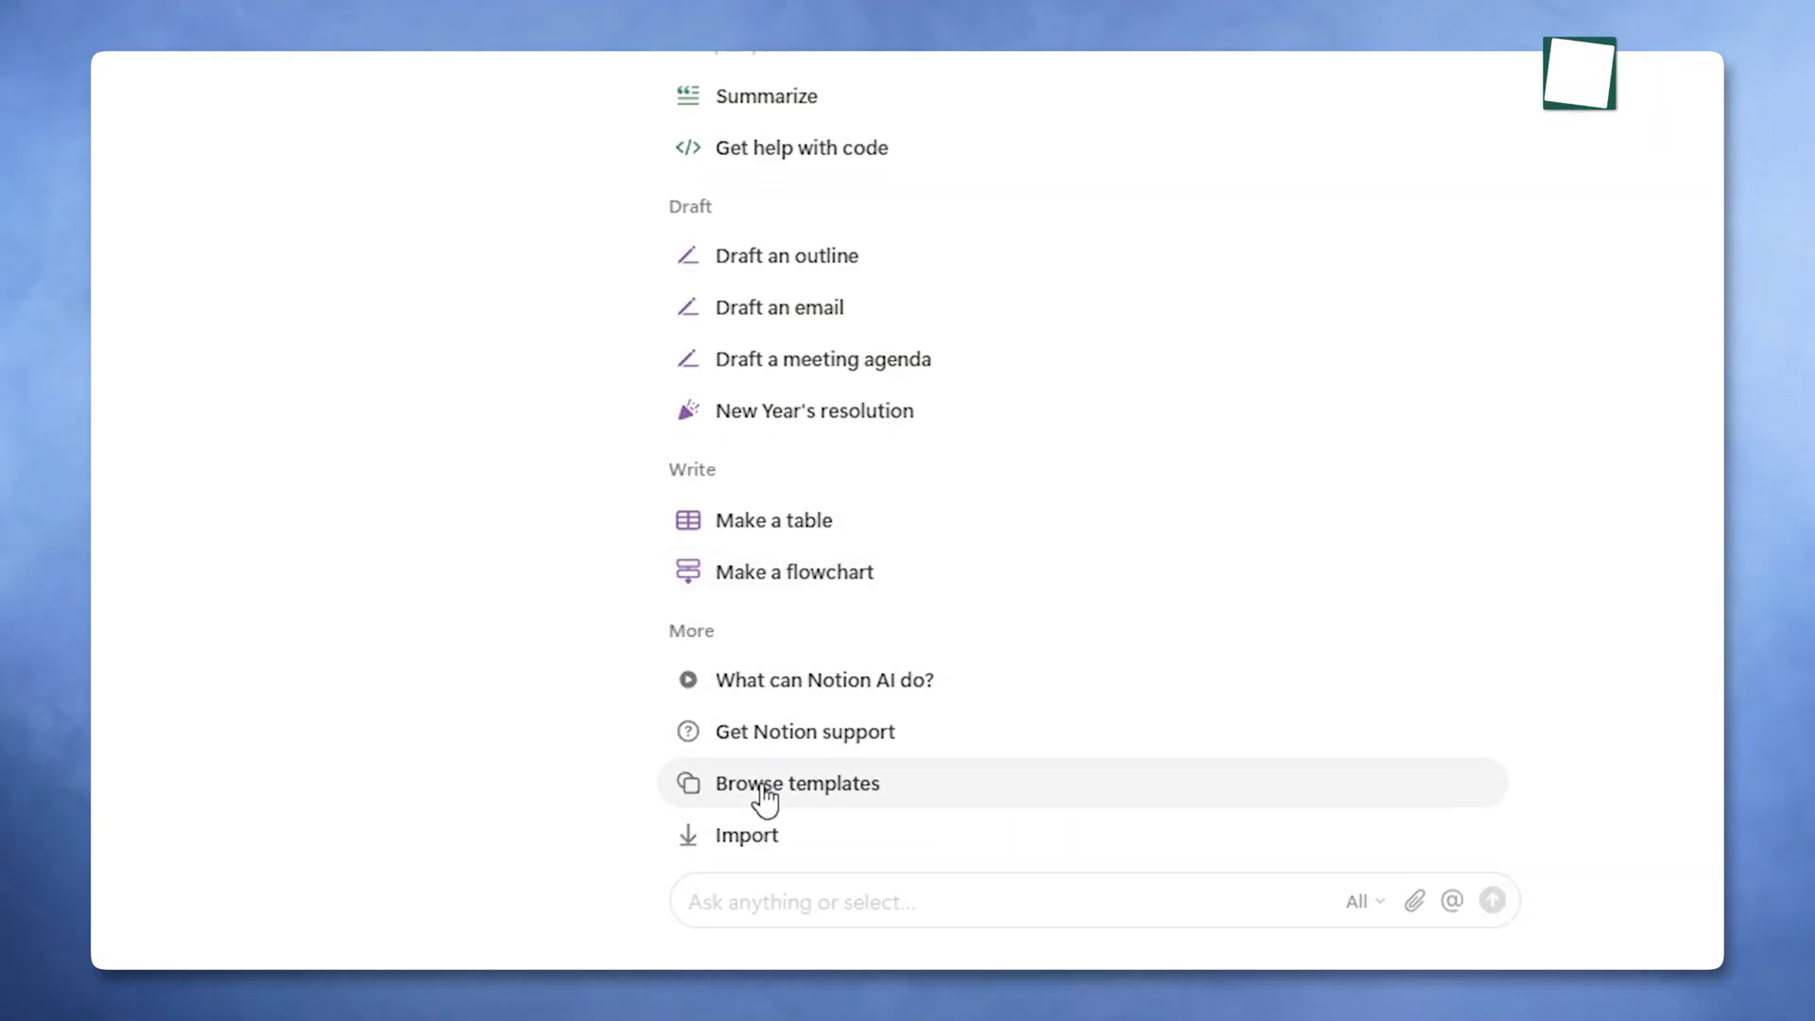
- From the templates, have Notion AI brainstorm team activity ideas on a new page and keep the list
click(761, 798)
scroll(1664, 550, down, 3)
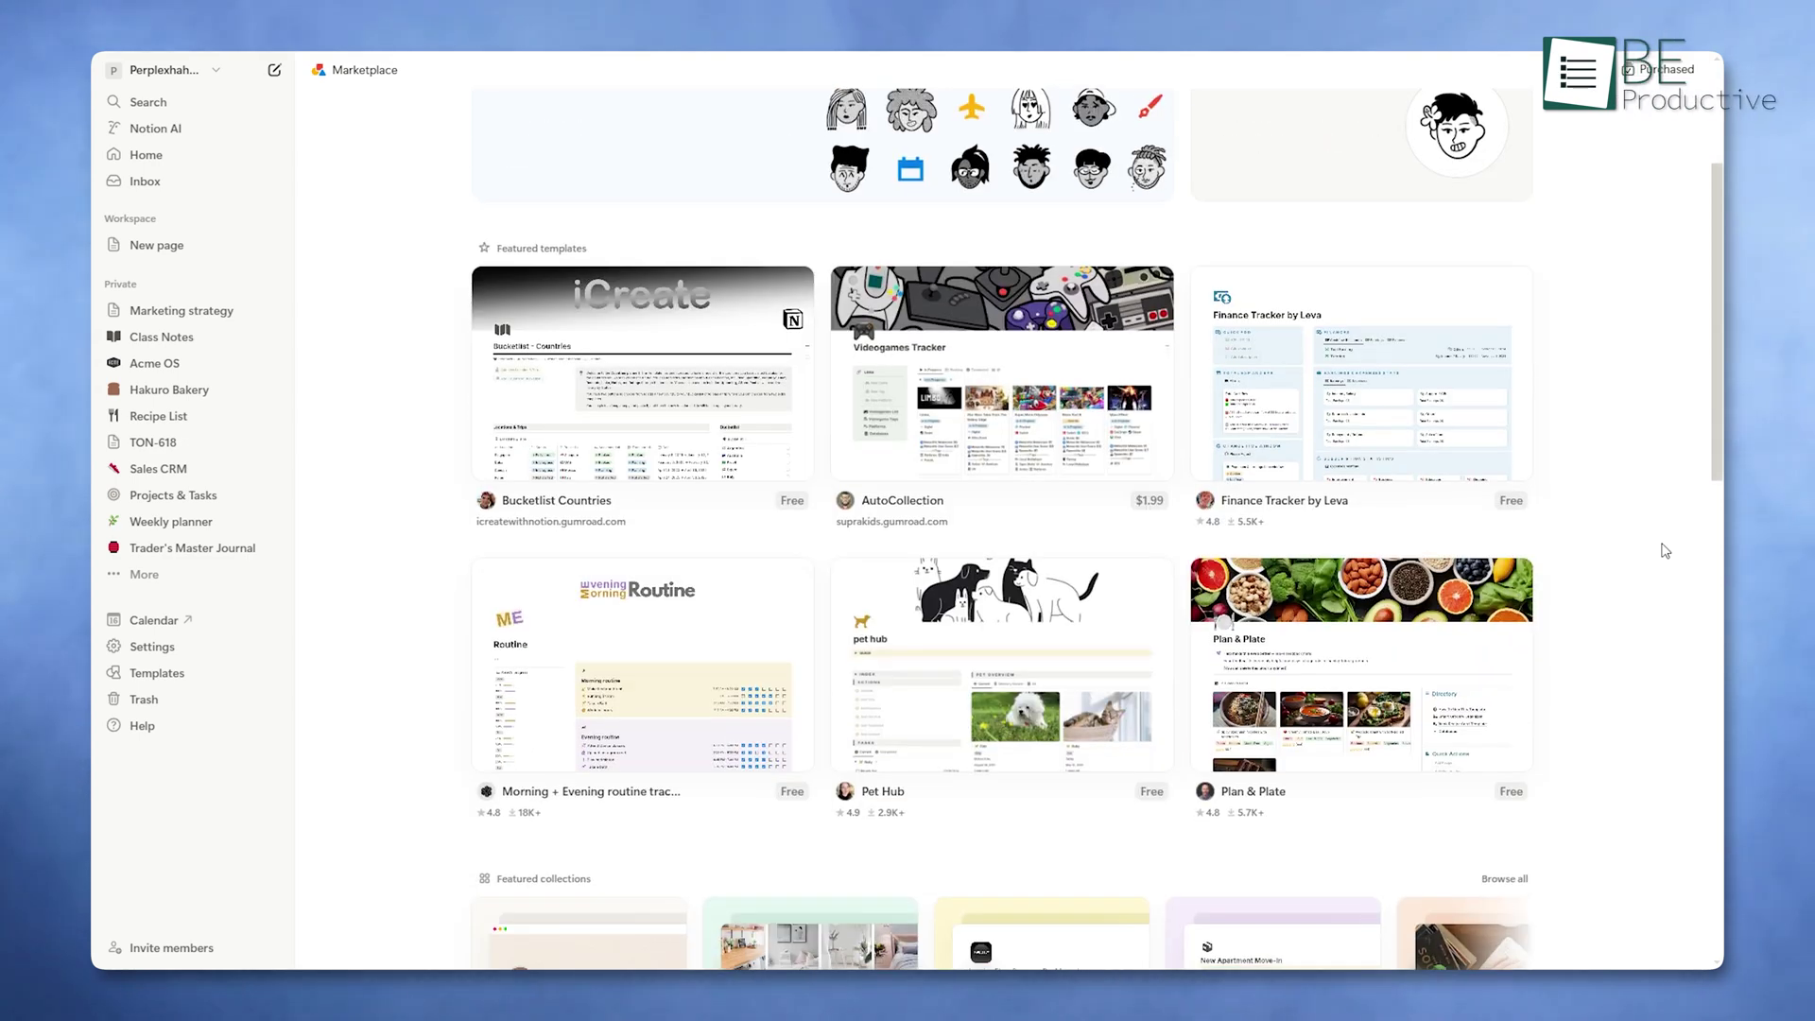
scroll(1665, 550, down, 2)
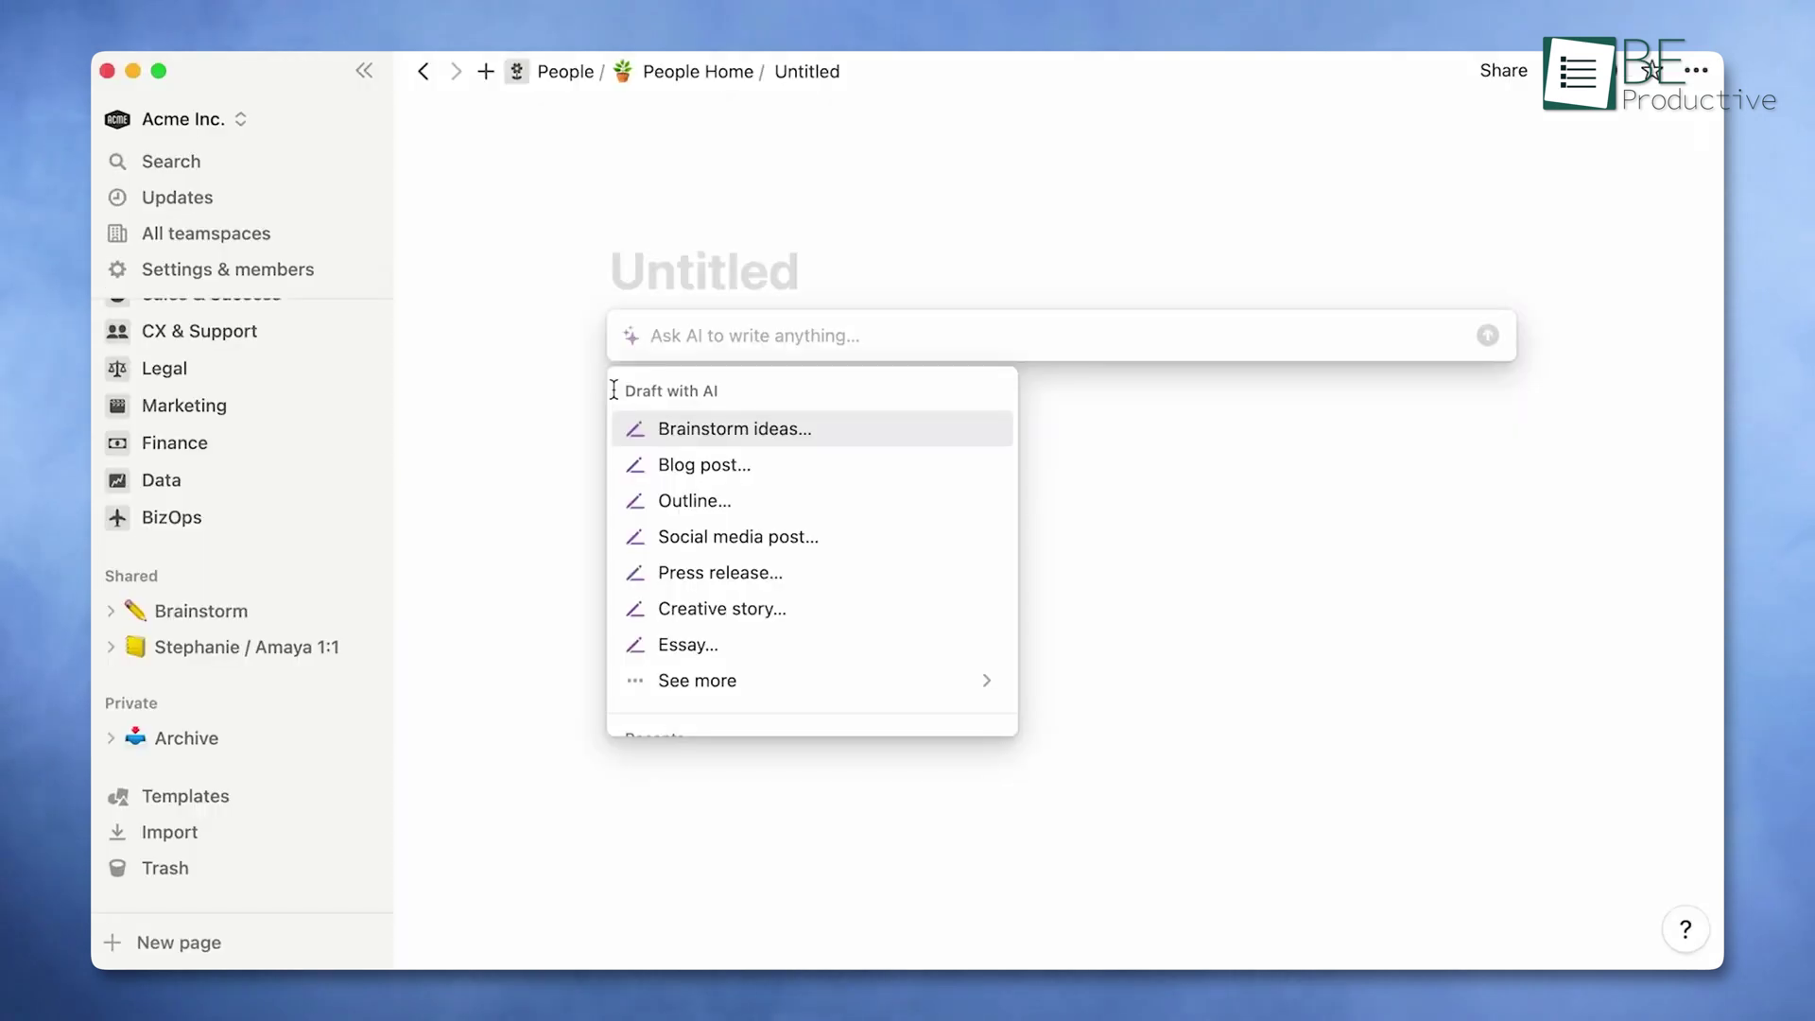
click(844, 435)
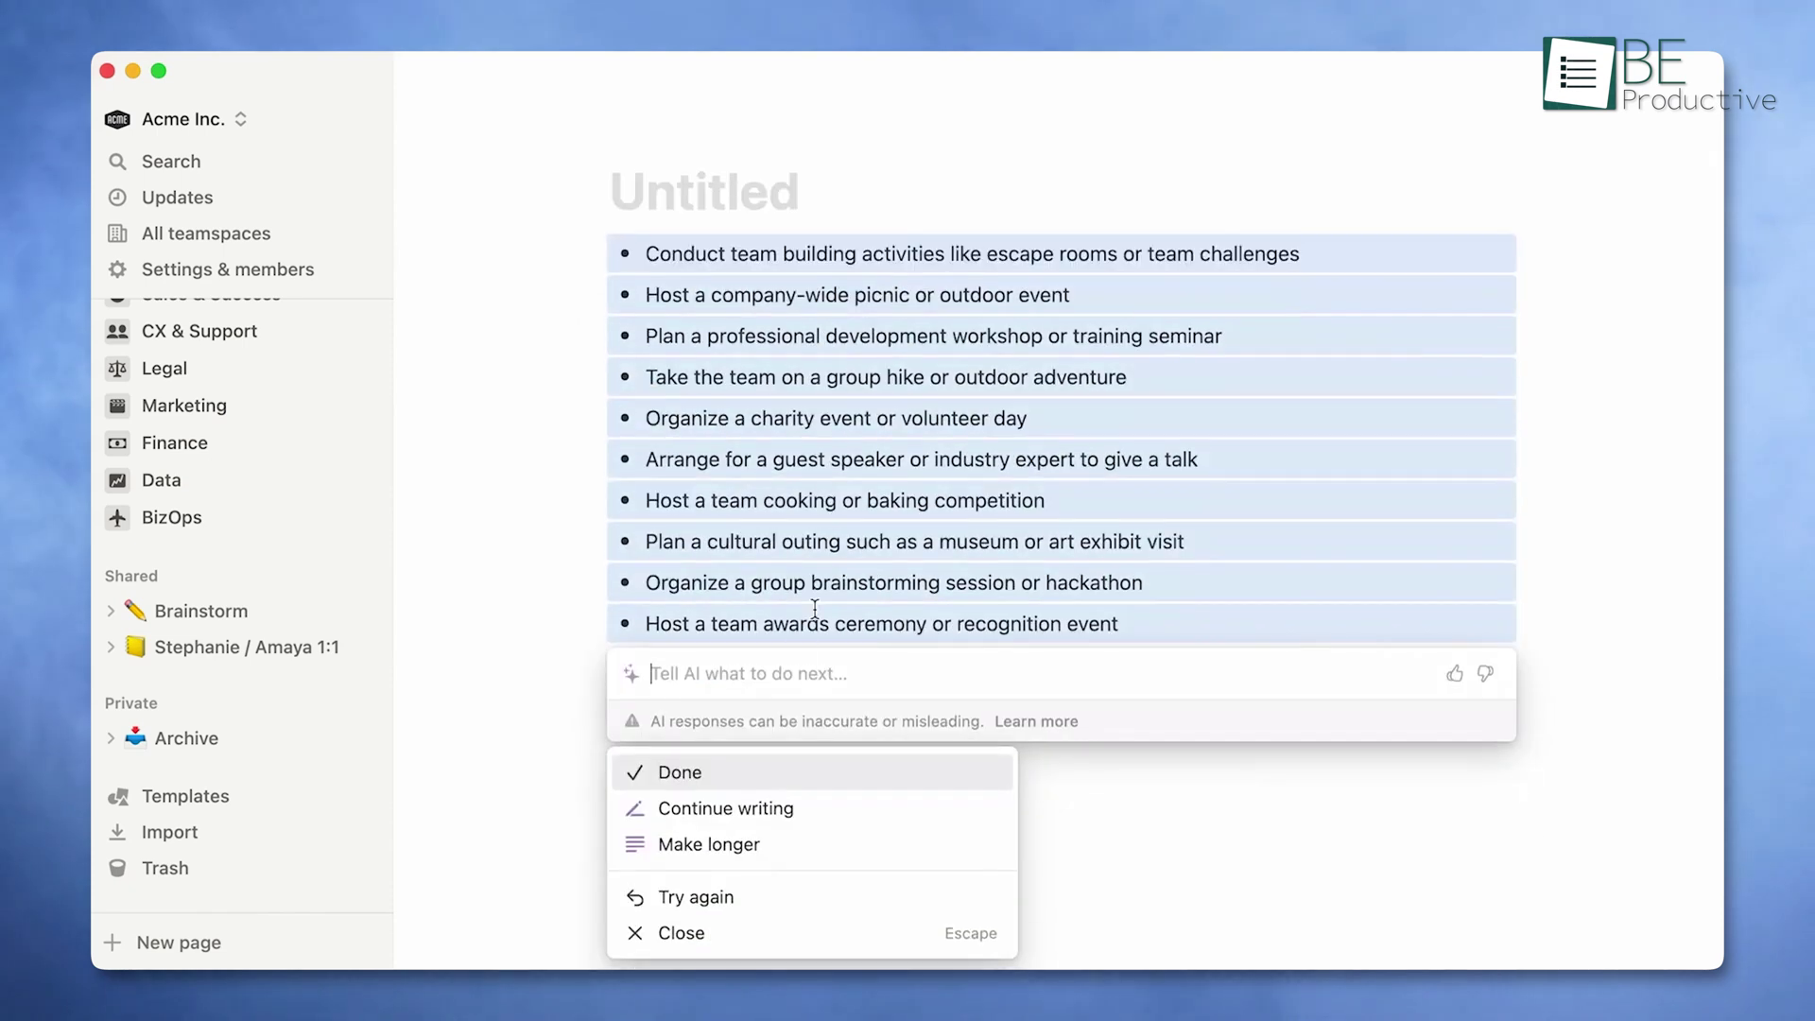
click(768, 775)
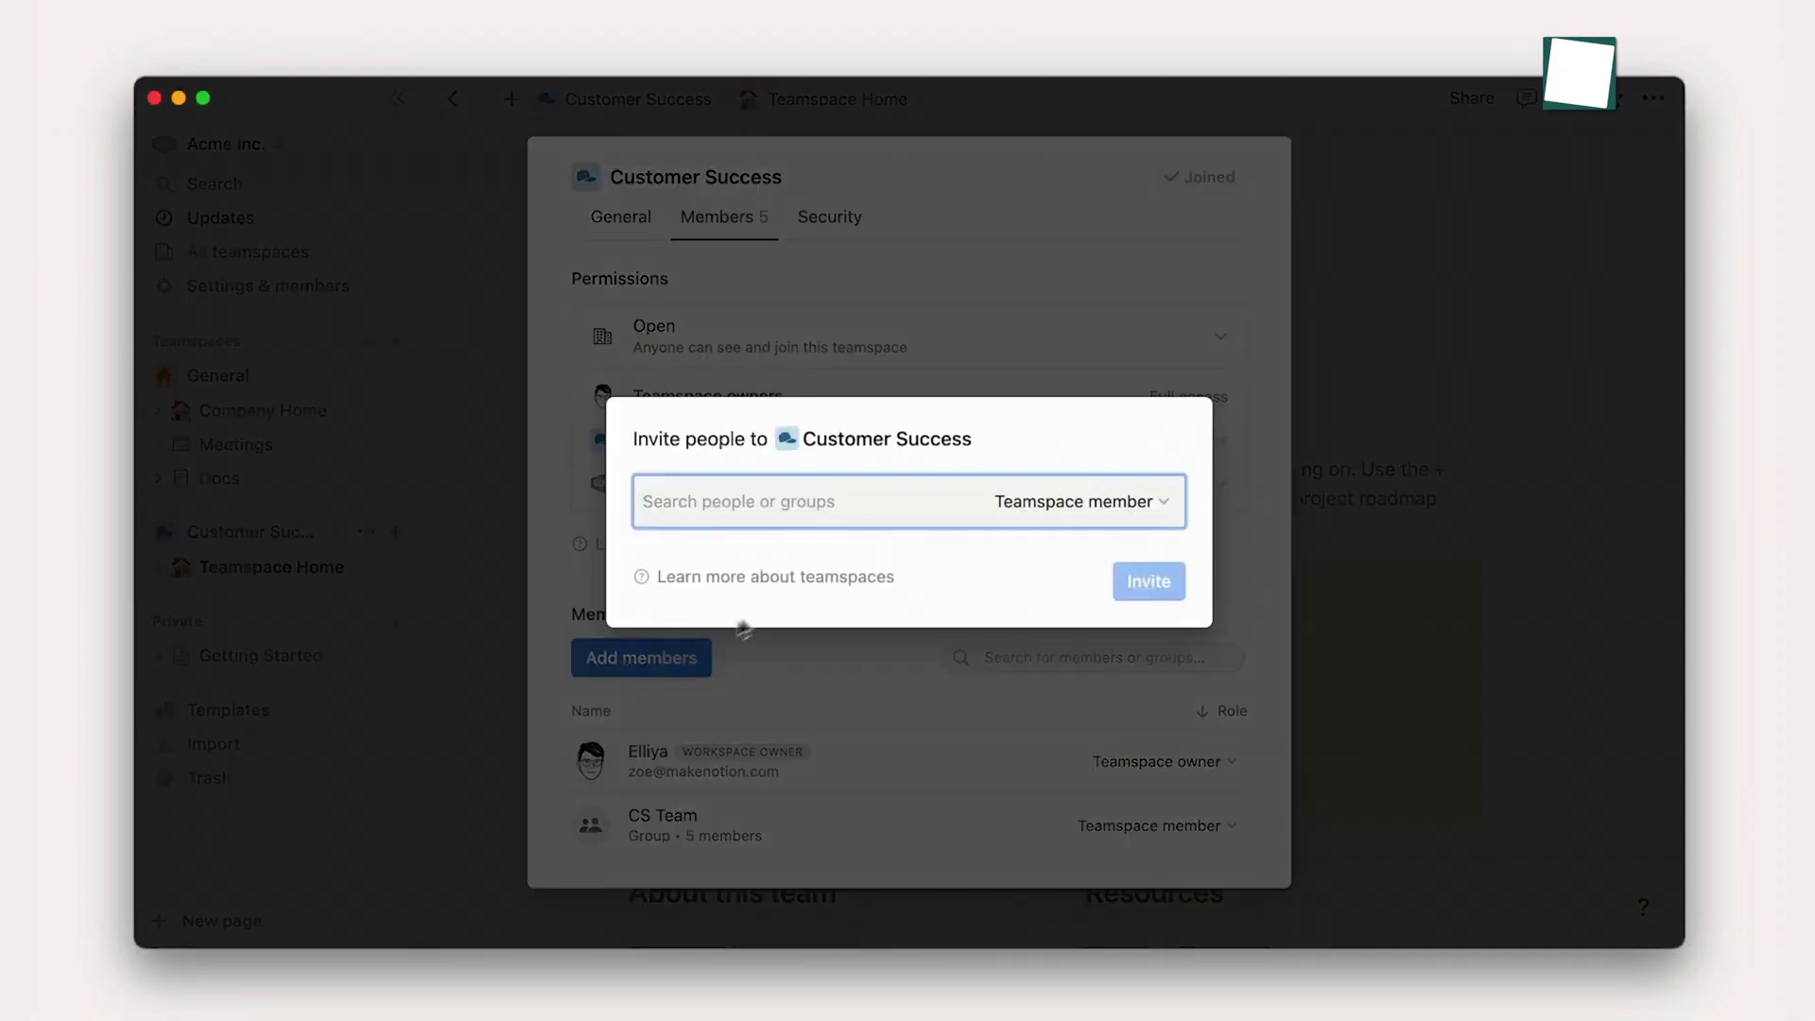
- Select three Prospecting notebook notes, then open the Software Engineer, Data Platform posting on Careers at Acme
text(nate)
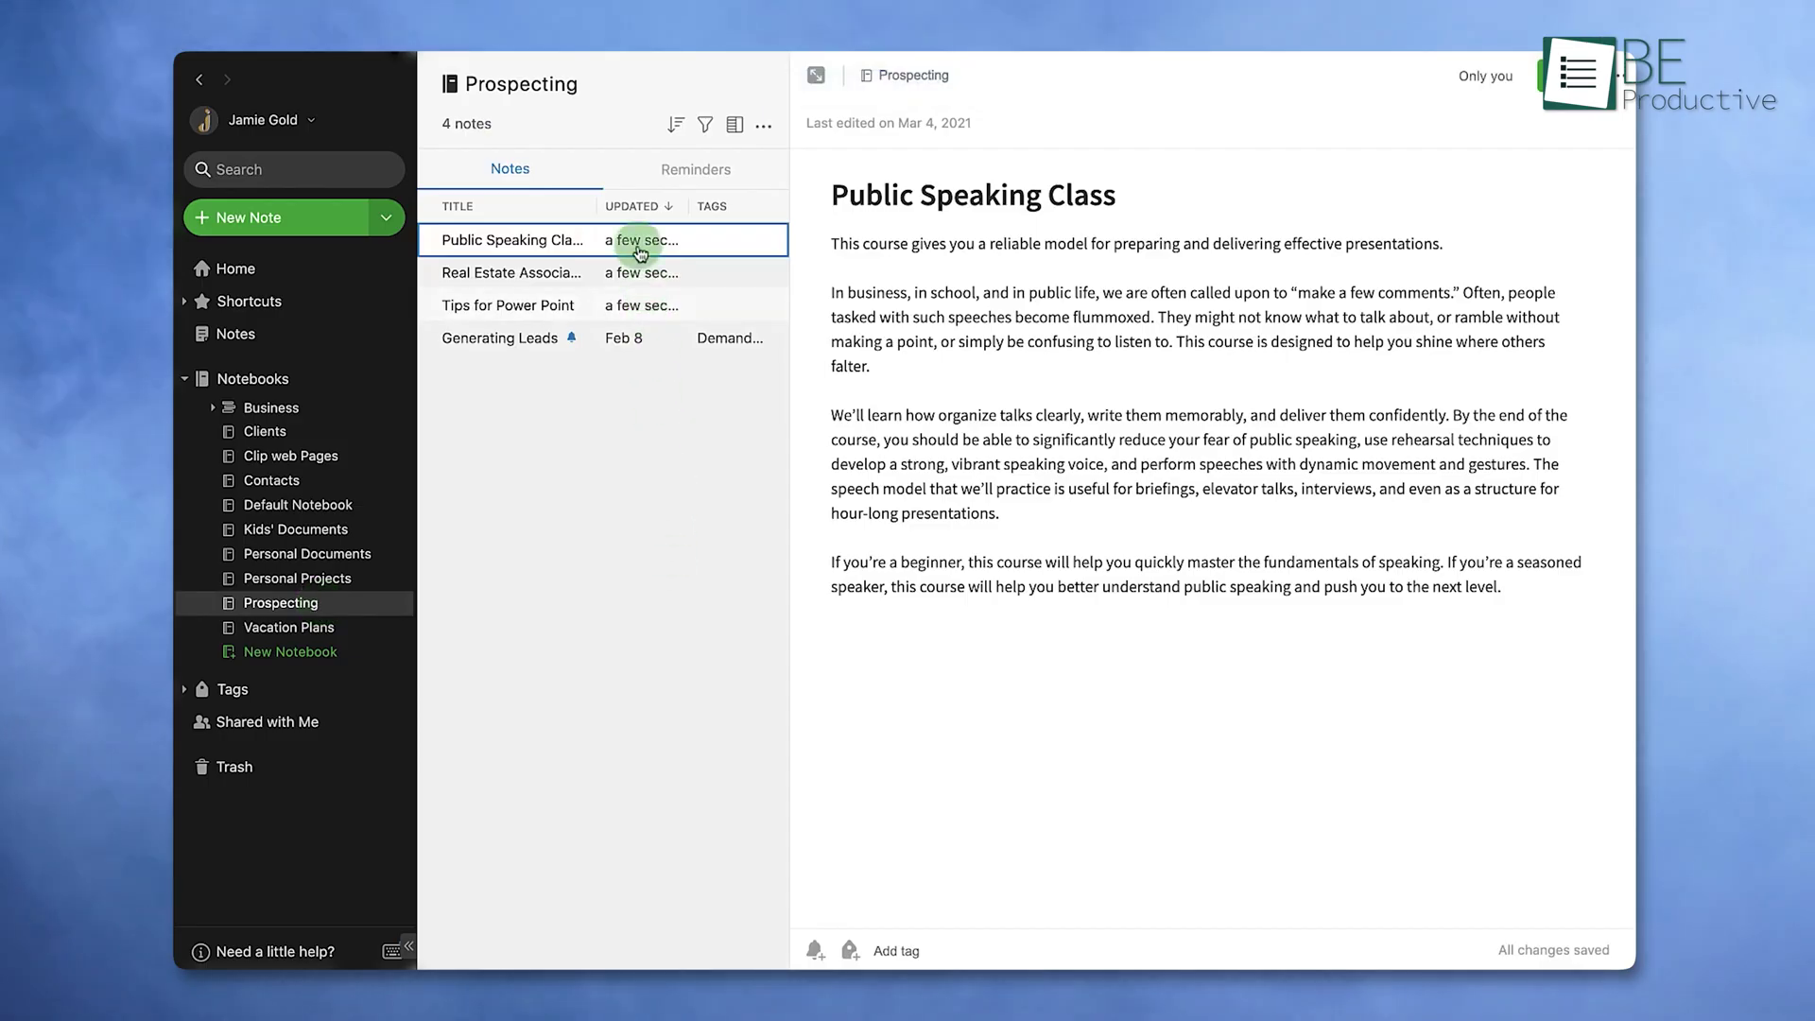
shift+click(626, 307)
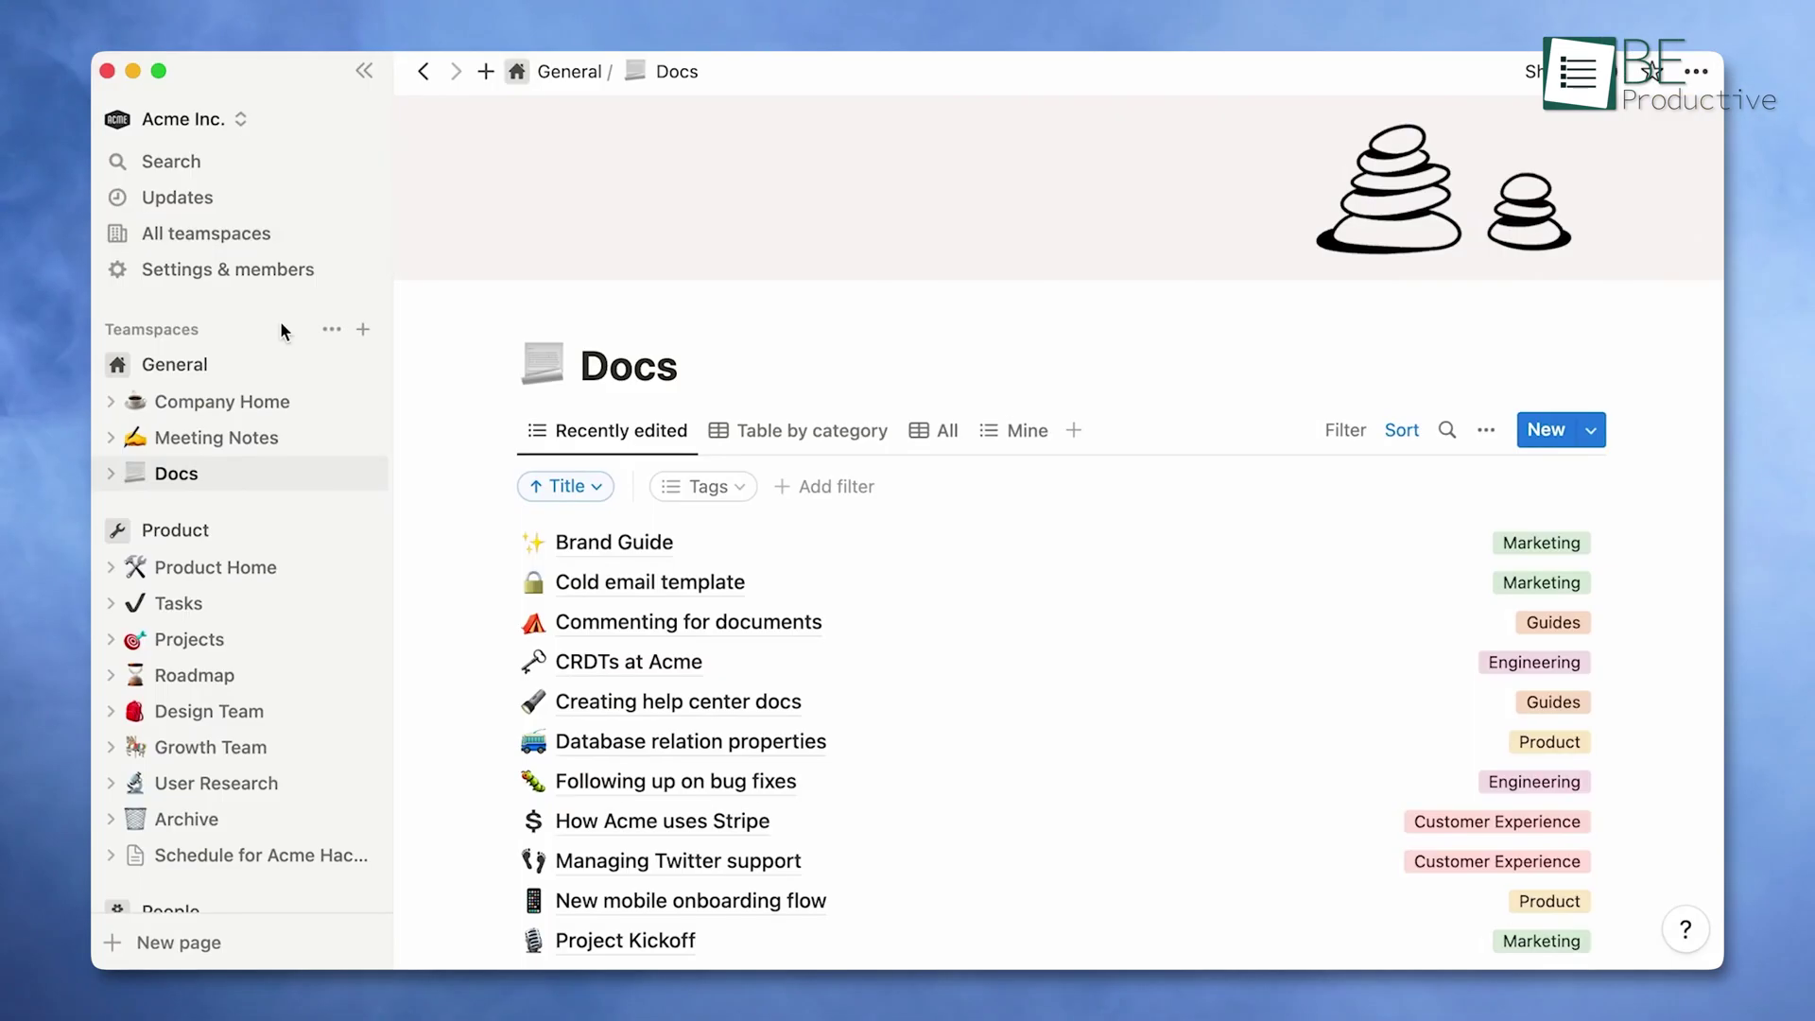
scroll(279, 320, down, 3)
click(242, 746)
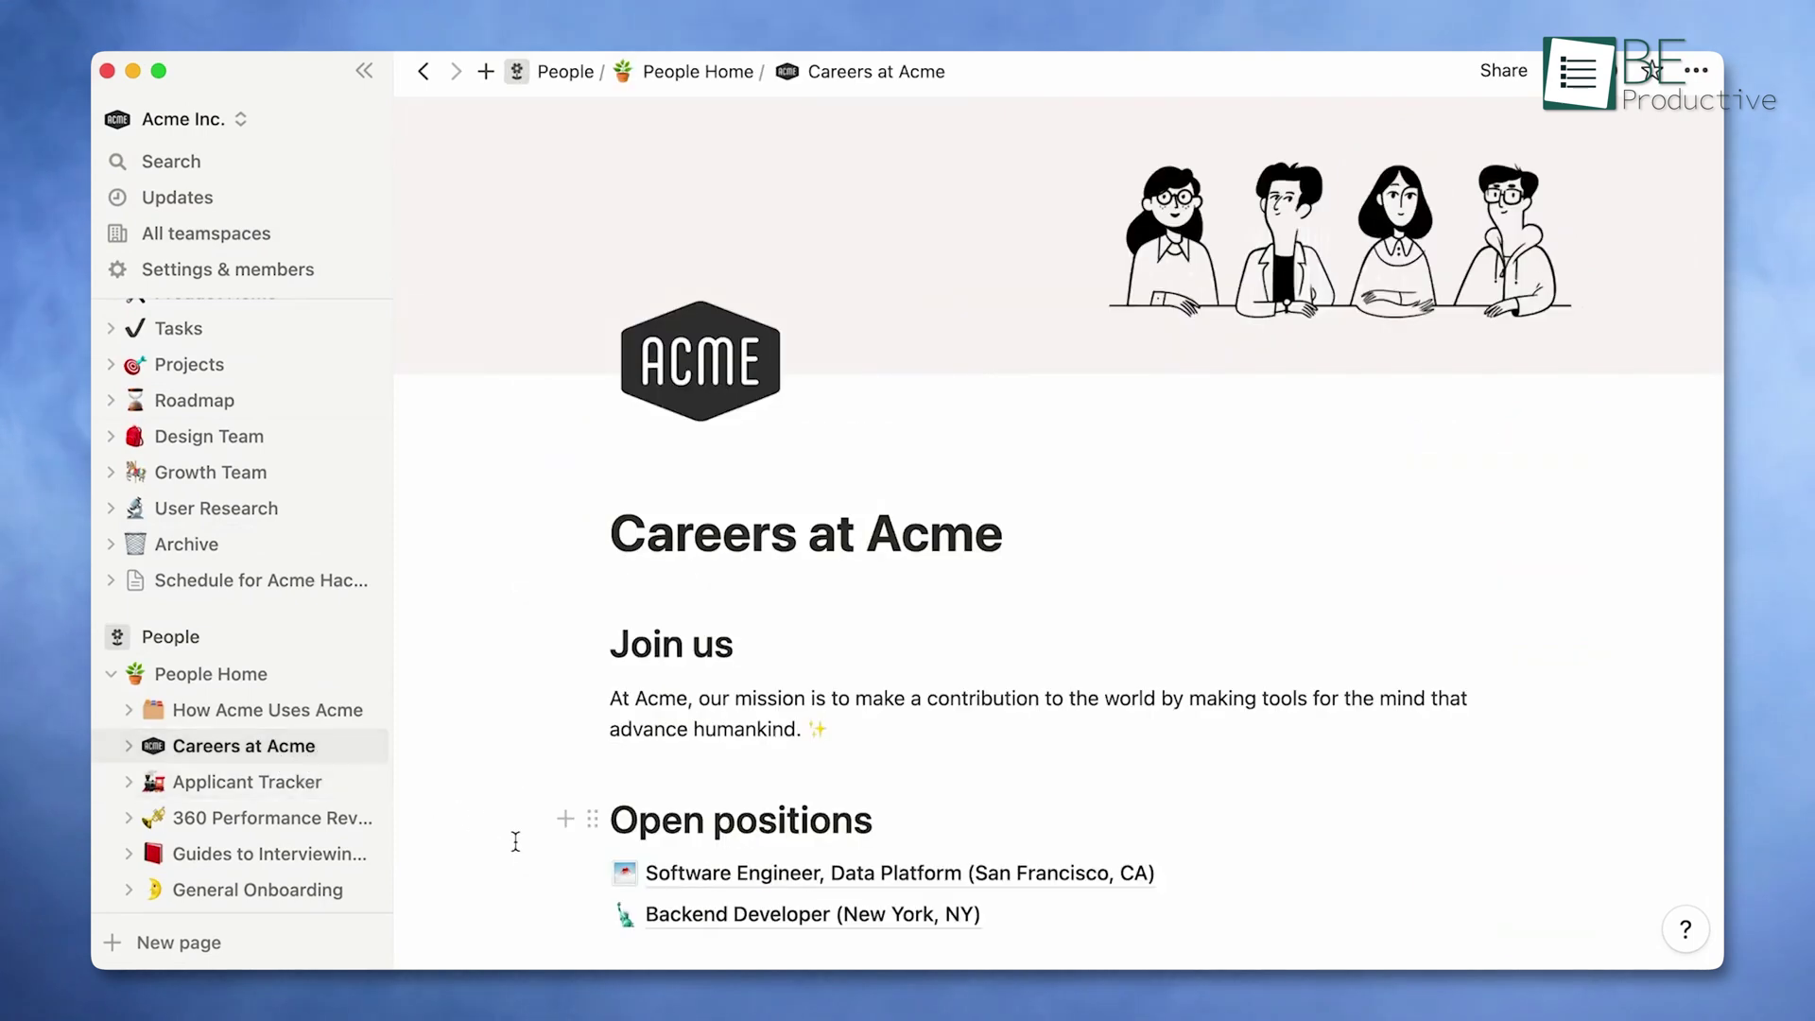
click(645, 874)
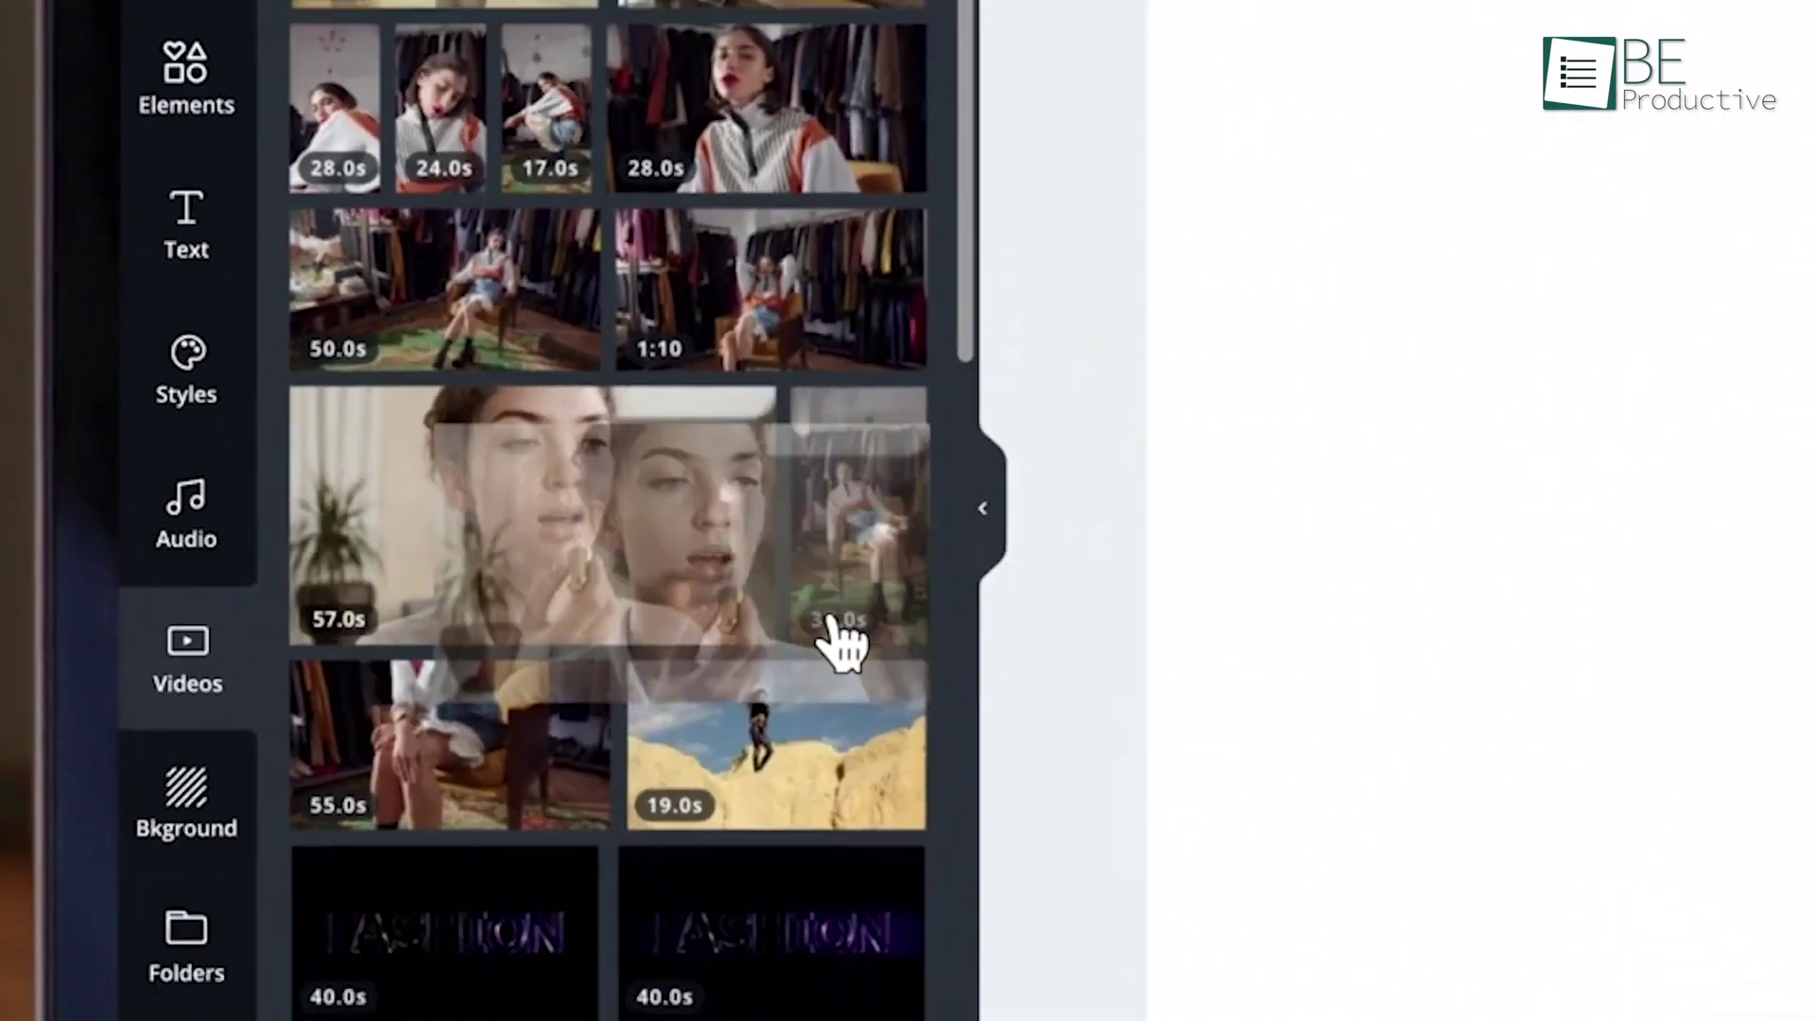
- Drag the 57.0s lipstick video clip onto the canvas so it fills the page
drag(992, 653, 973, 526)
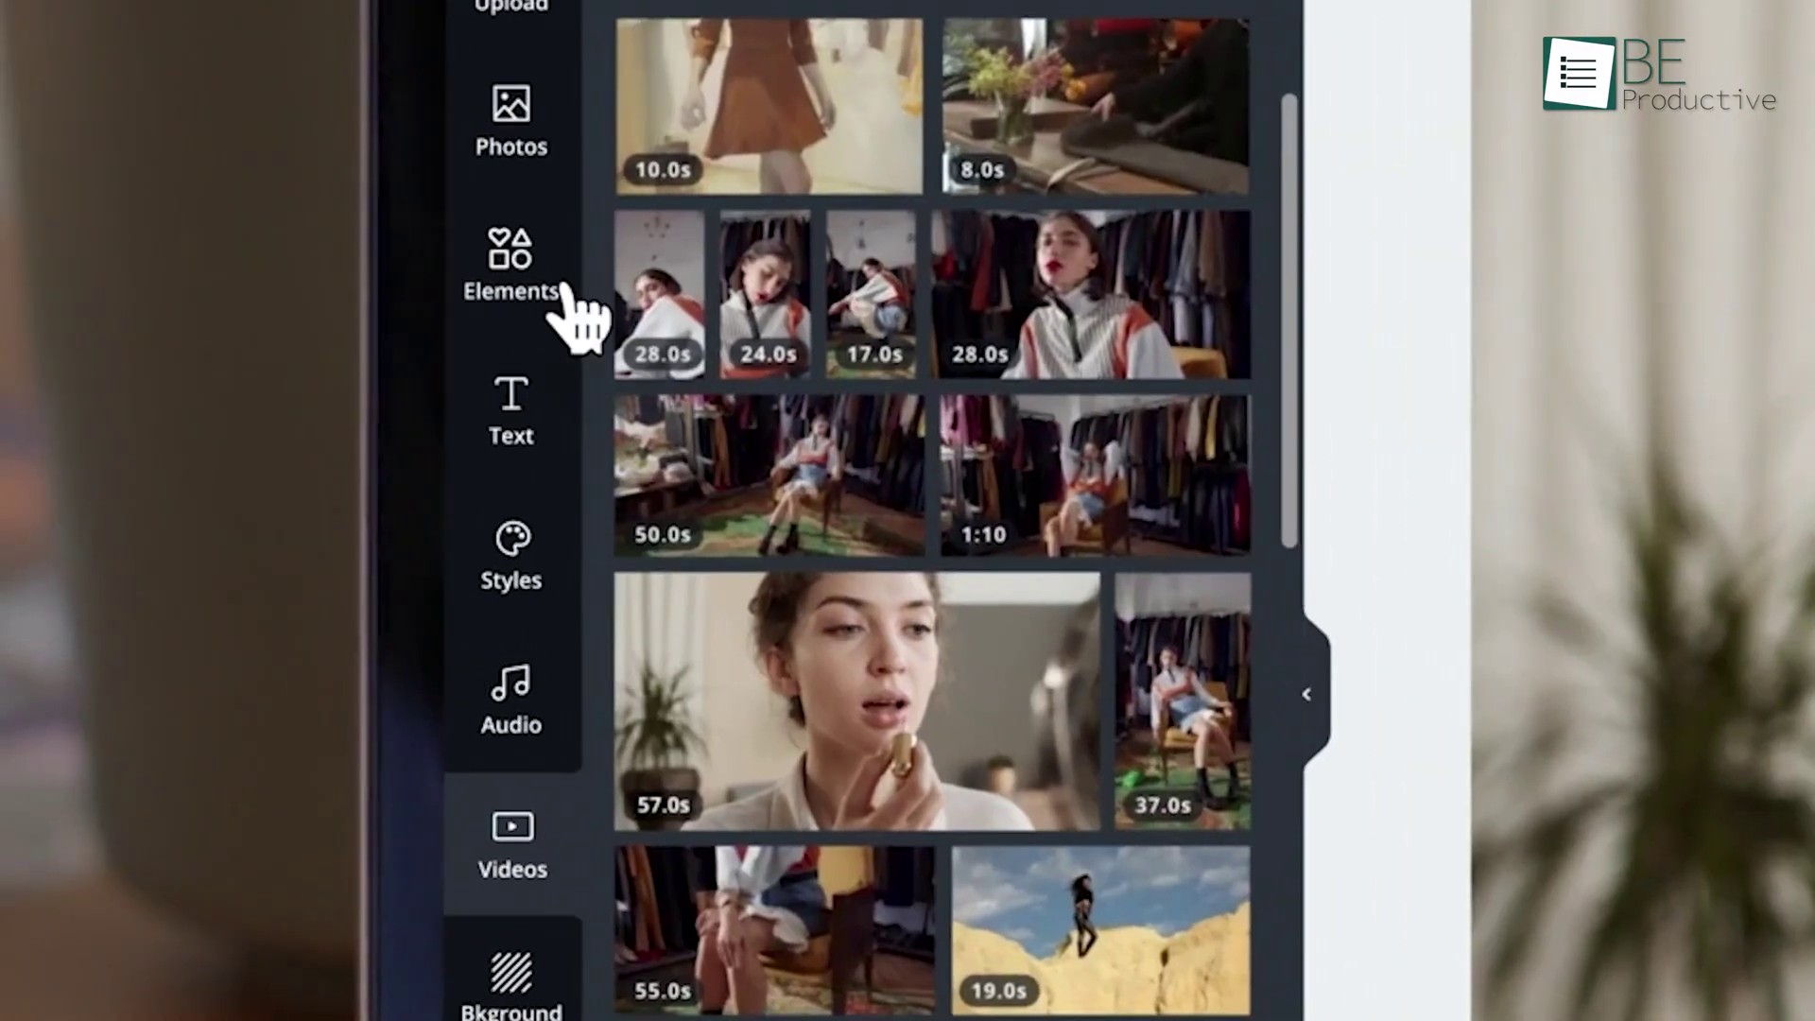
click(553, 293)
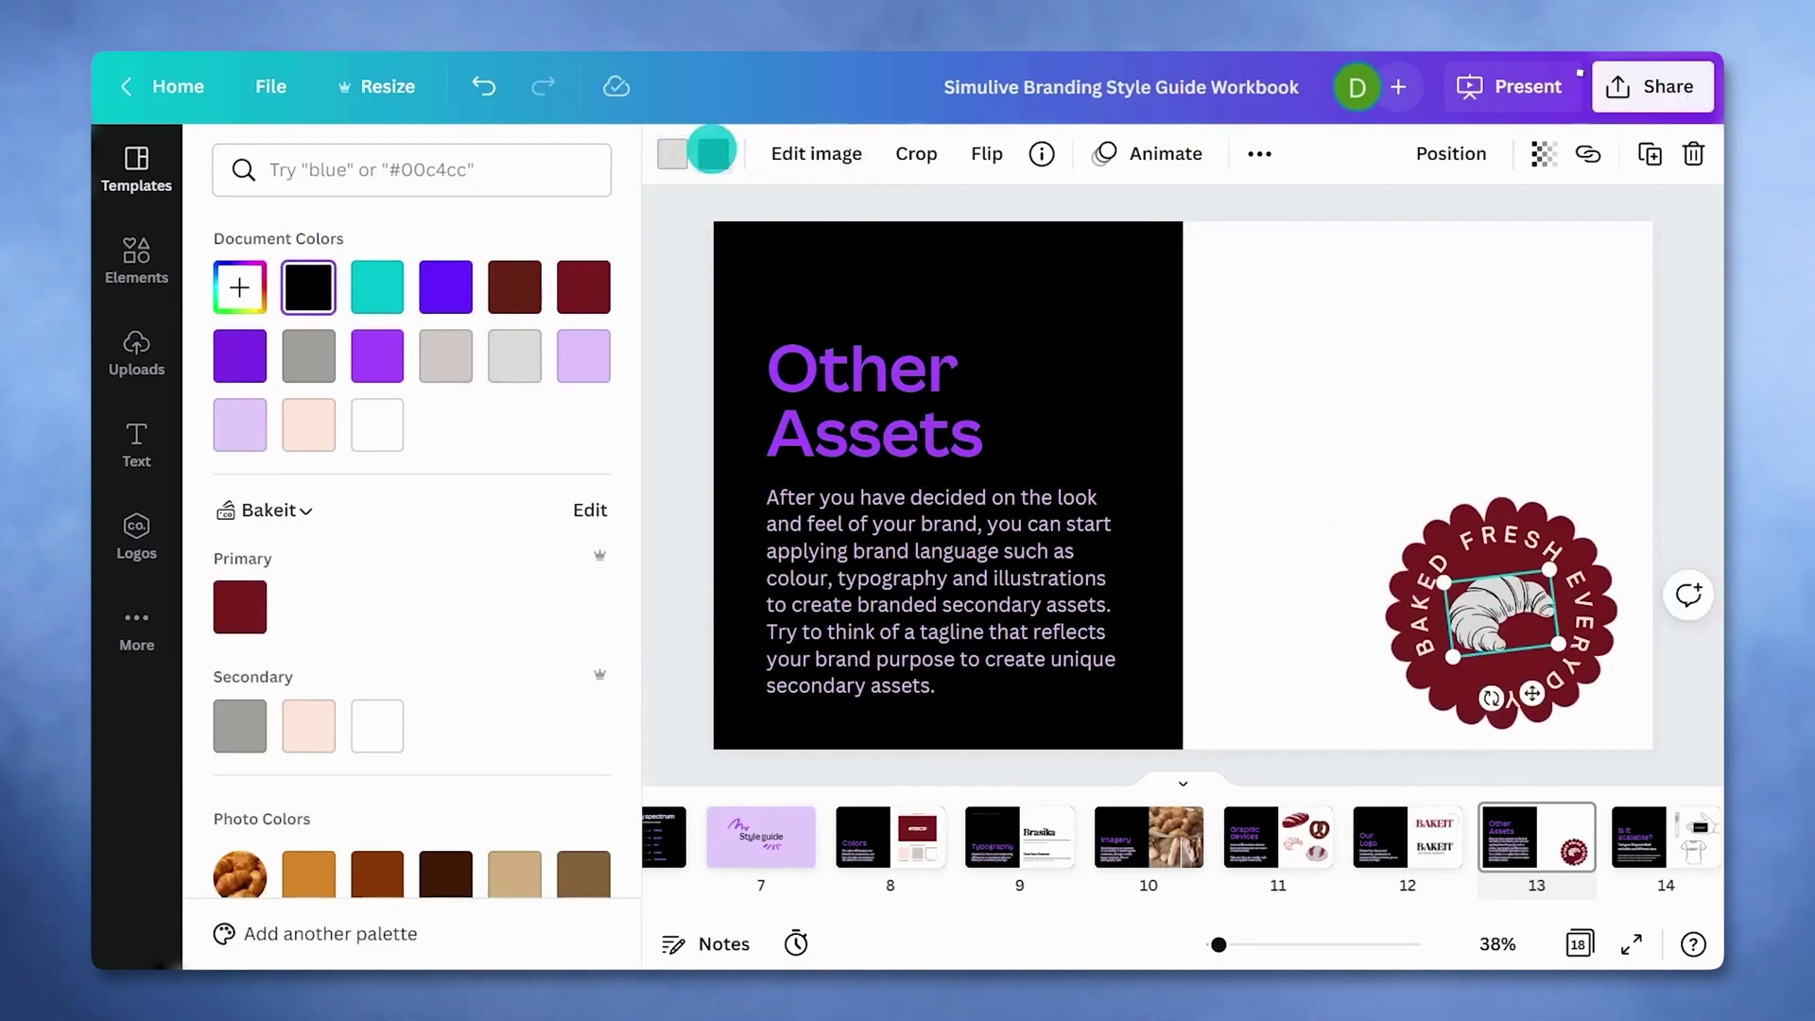
- Recolour the croissant badge with the dark red document colour and delete the TODAY'S SPECIAL text box
click(584, 286)
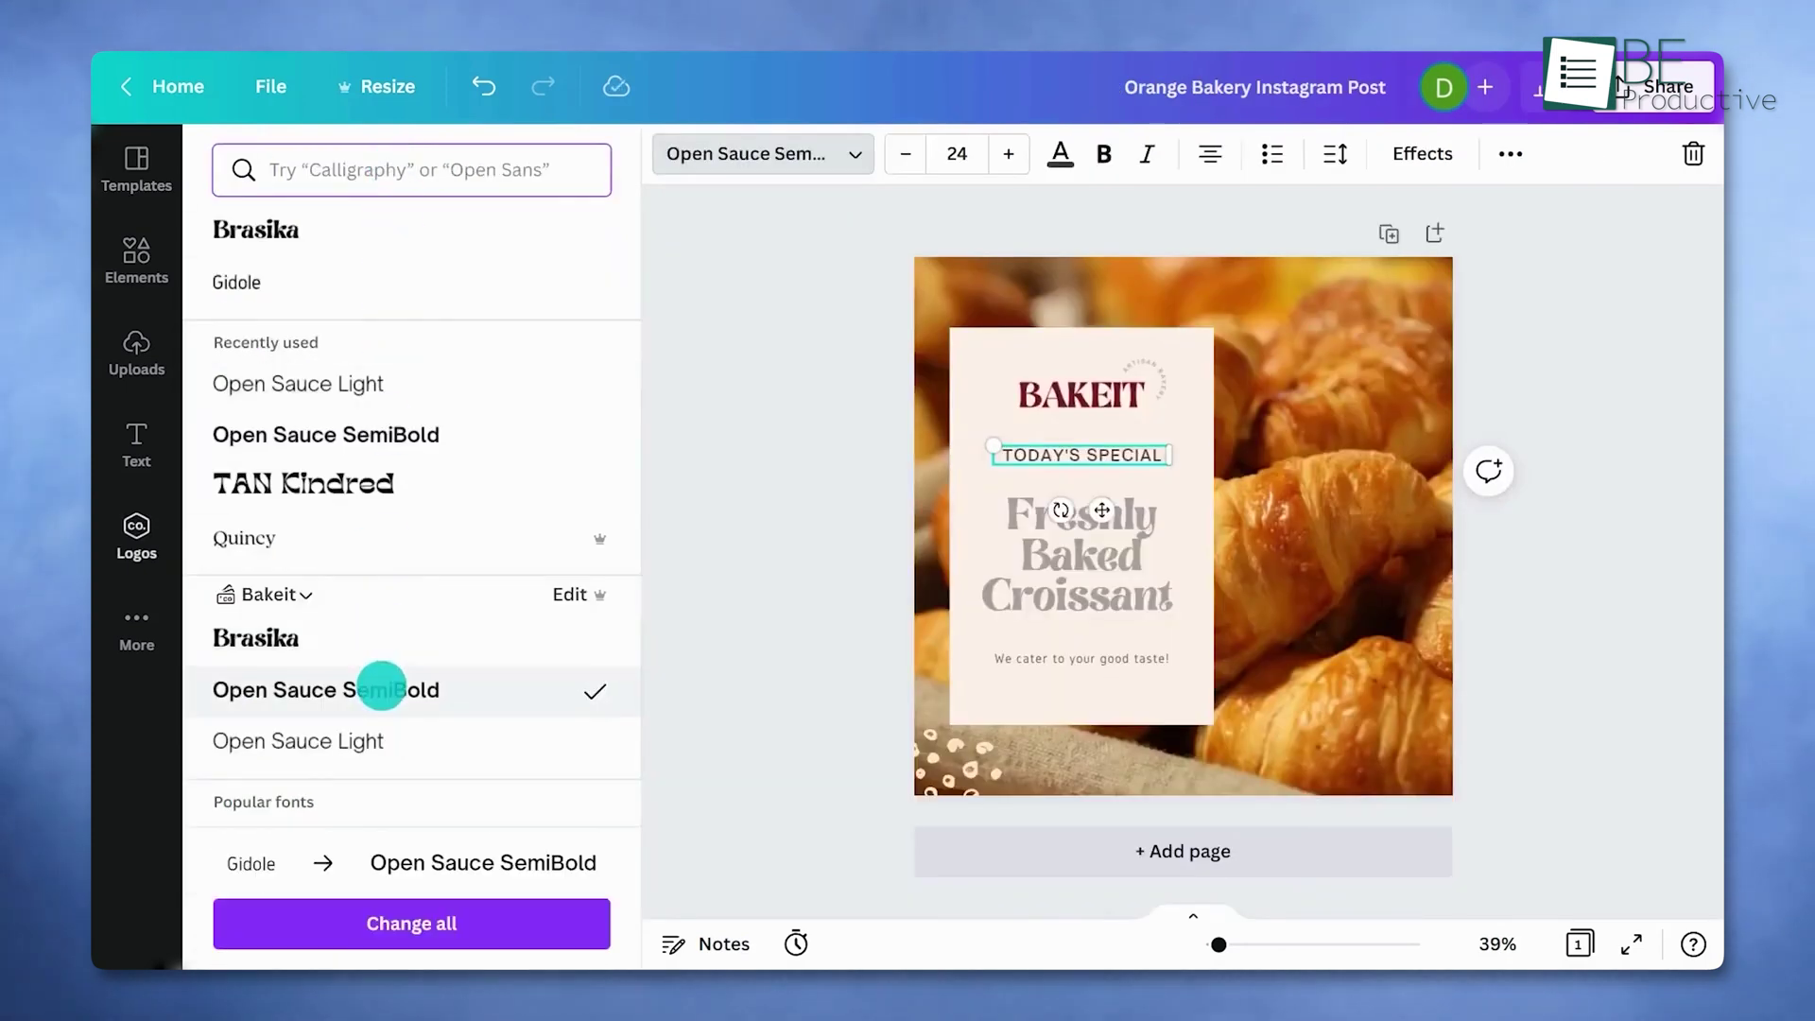
key(Delete)
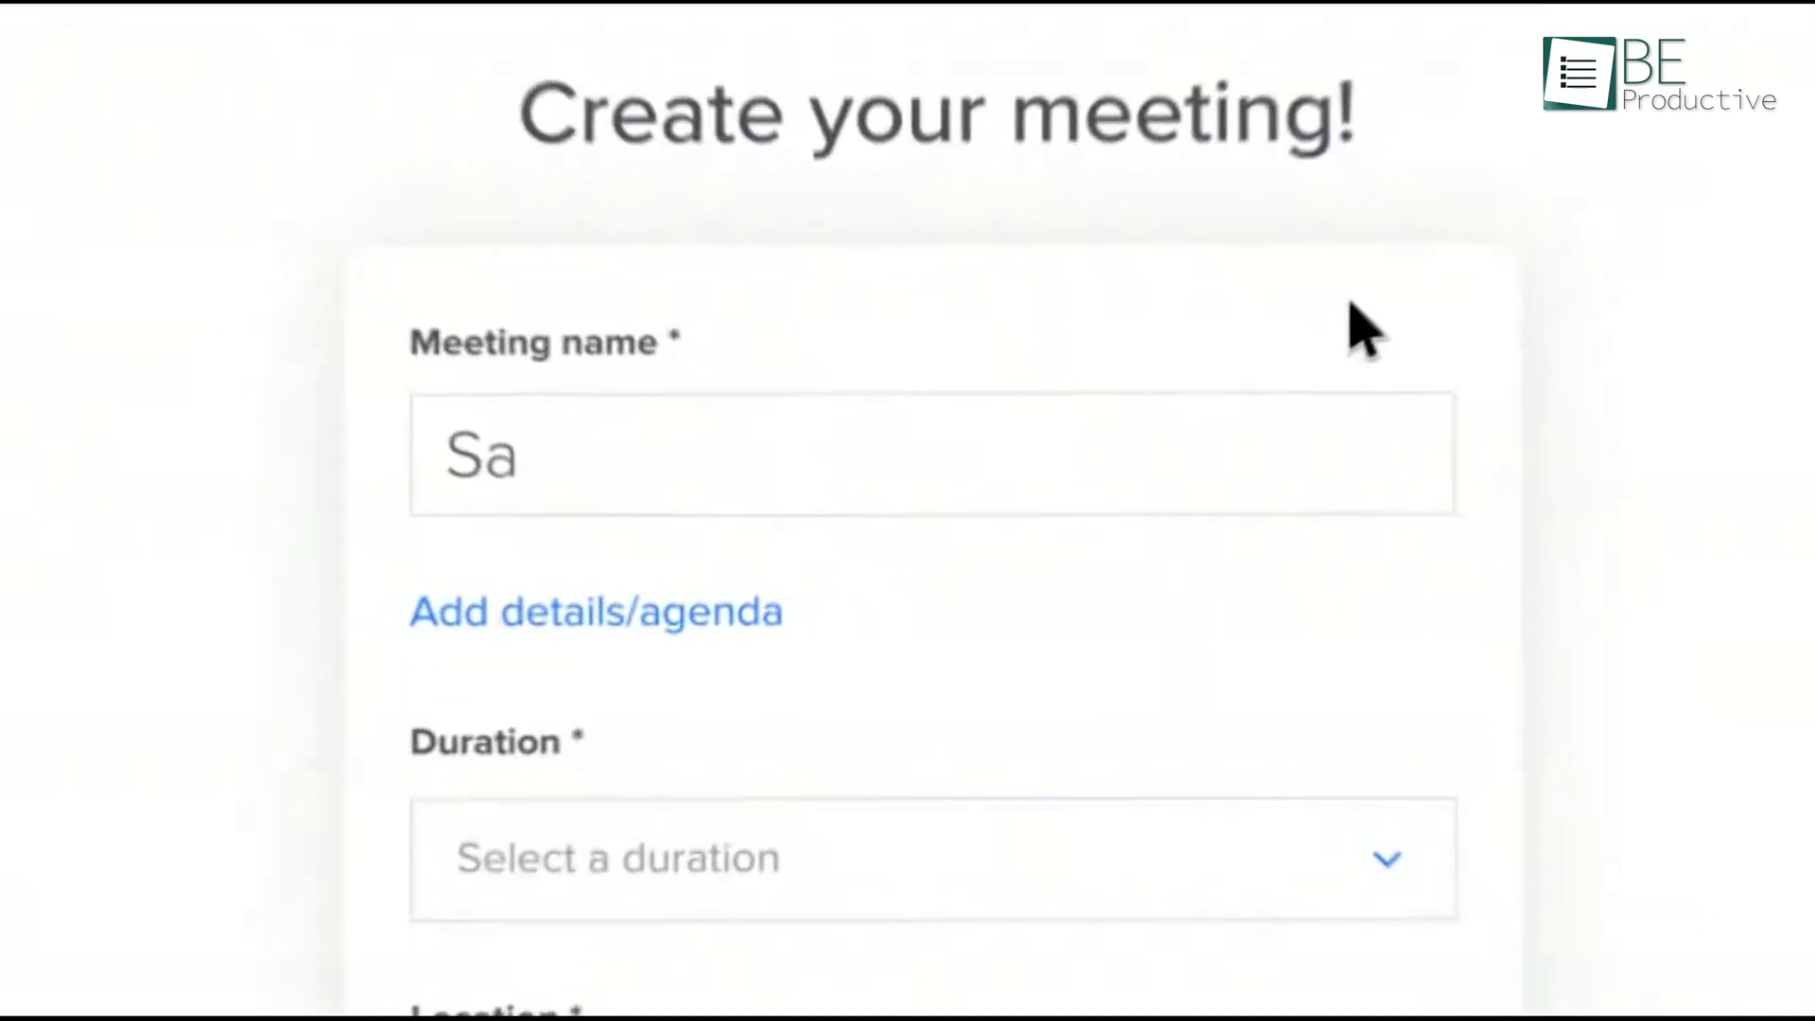
- Name the meeting Sales Call, set its duration to 30 minutes, and send the scheduling link email
text(les Call)
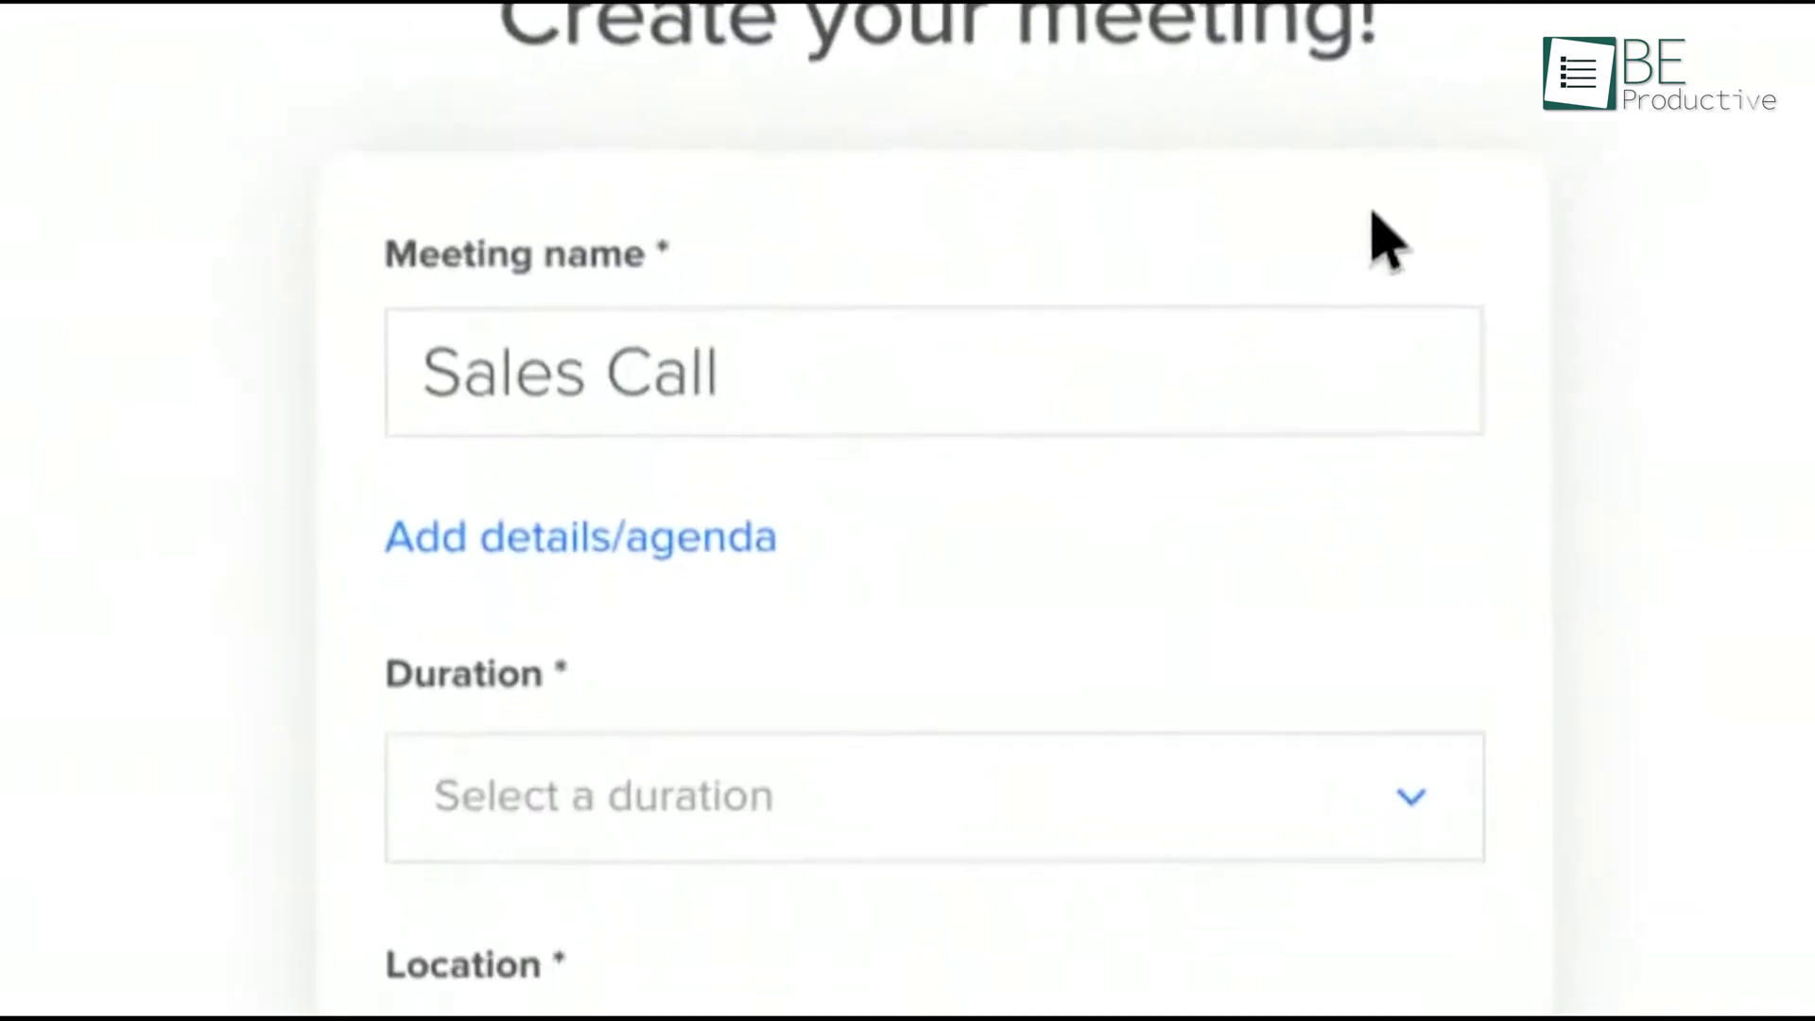
click(1354, 714)
click(1228, 770)
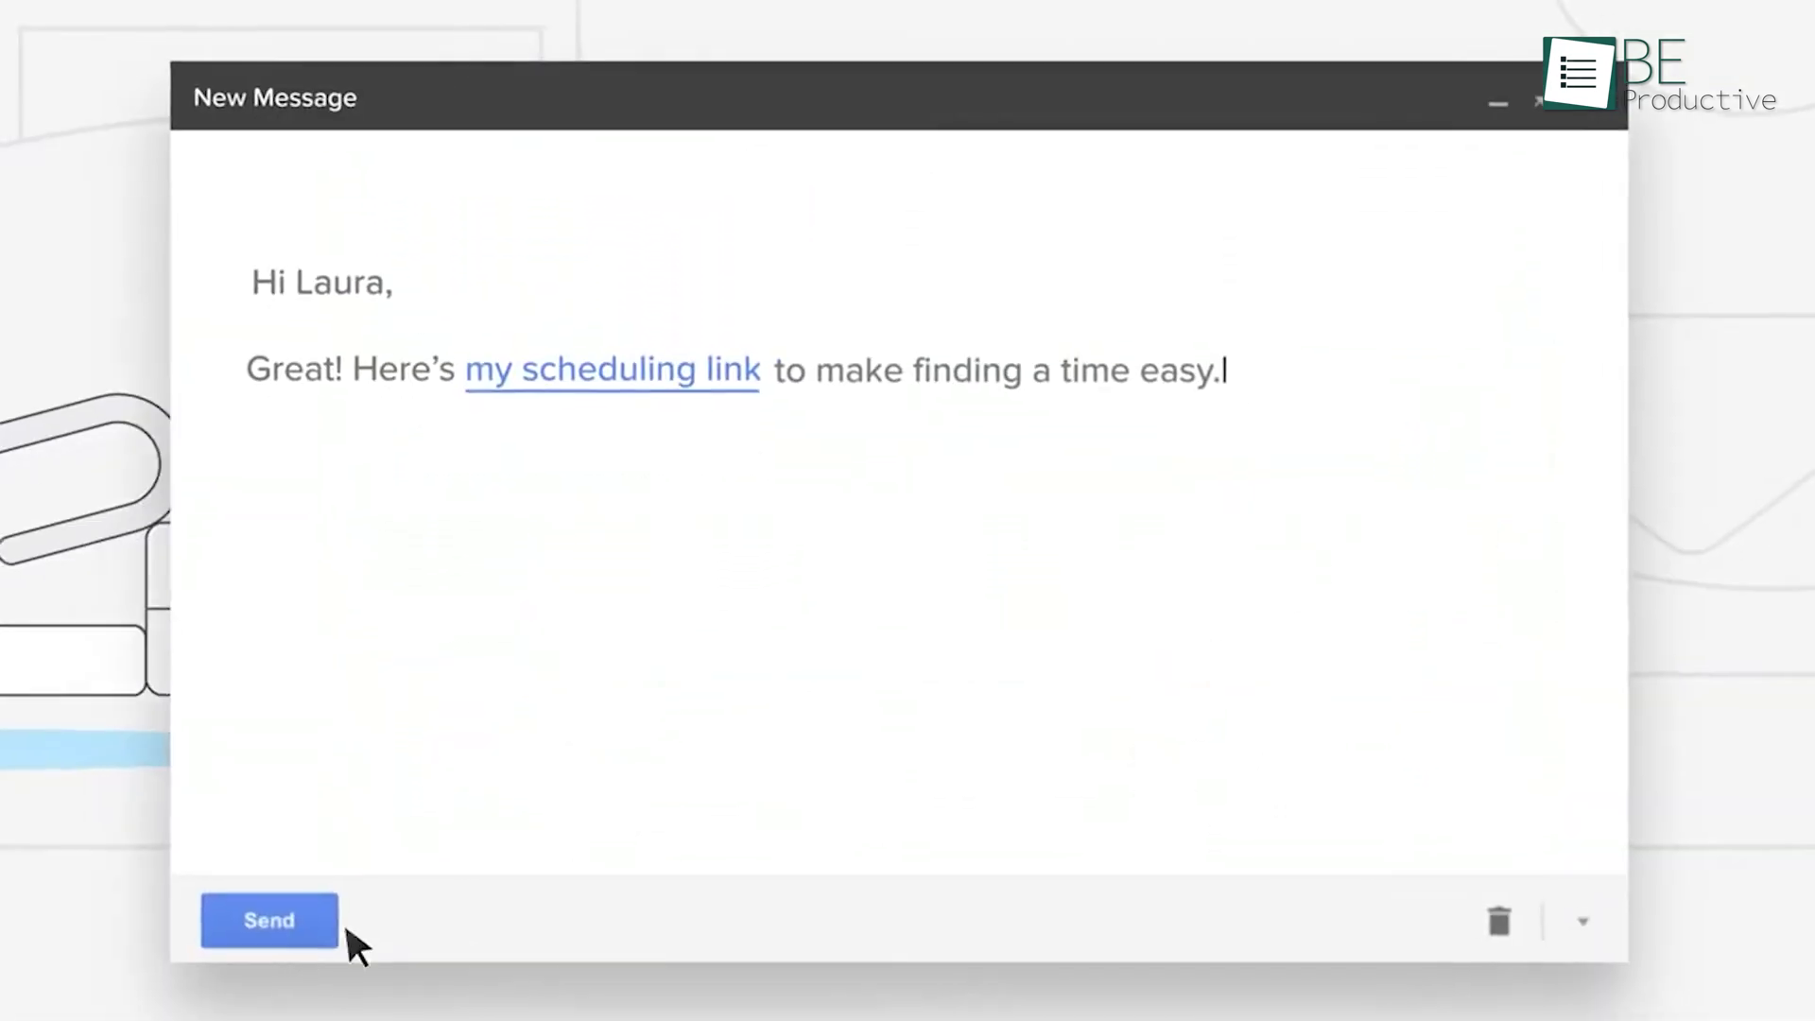
click(272, 936)
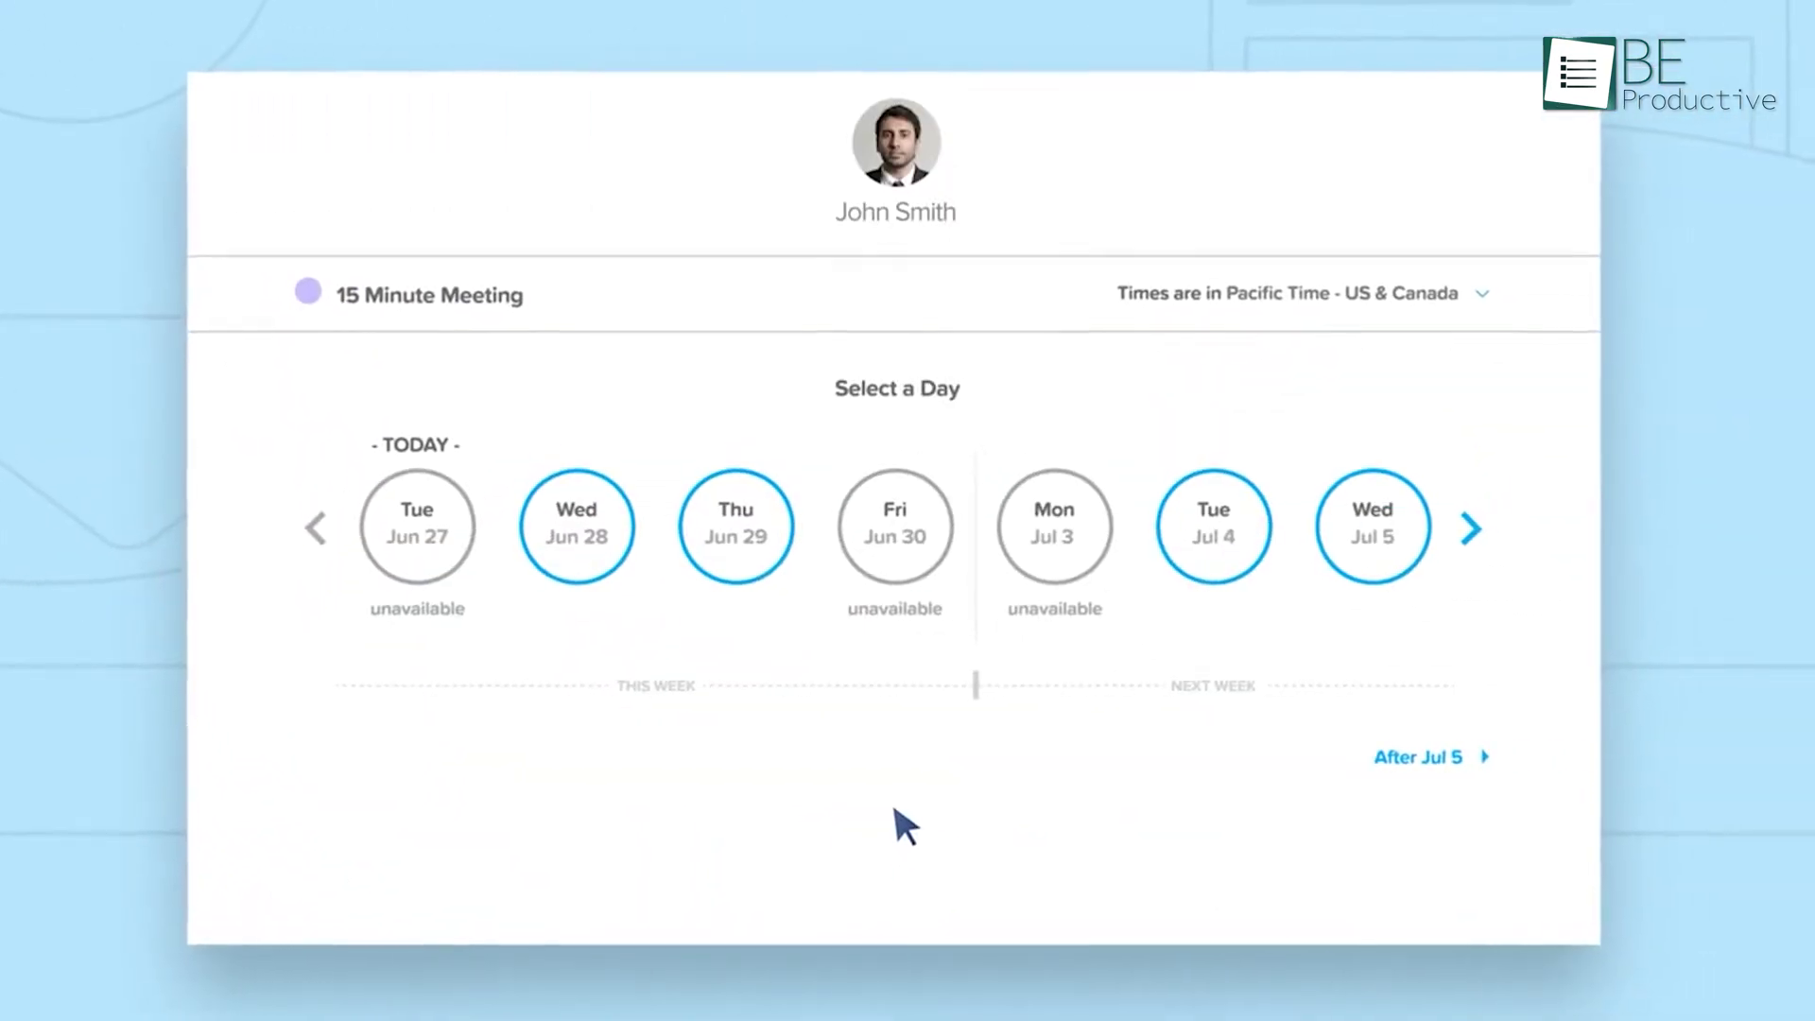
- Book the meeting for Wednesday, June 28 at 08:30am
click(585, 534)
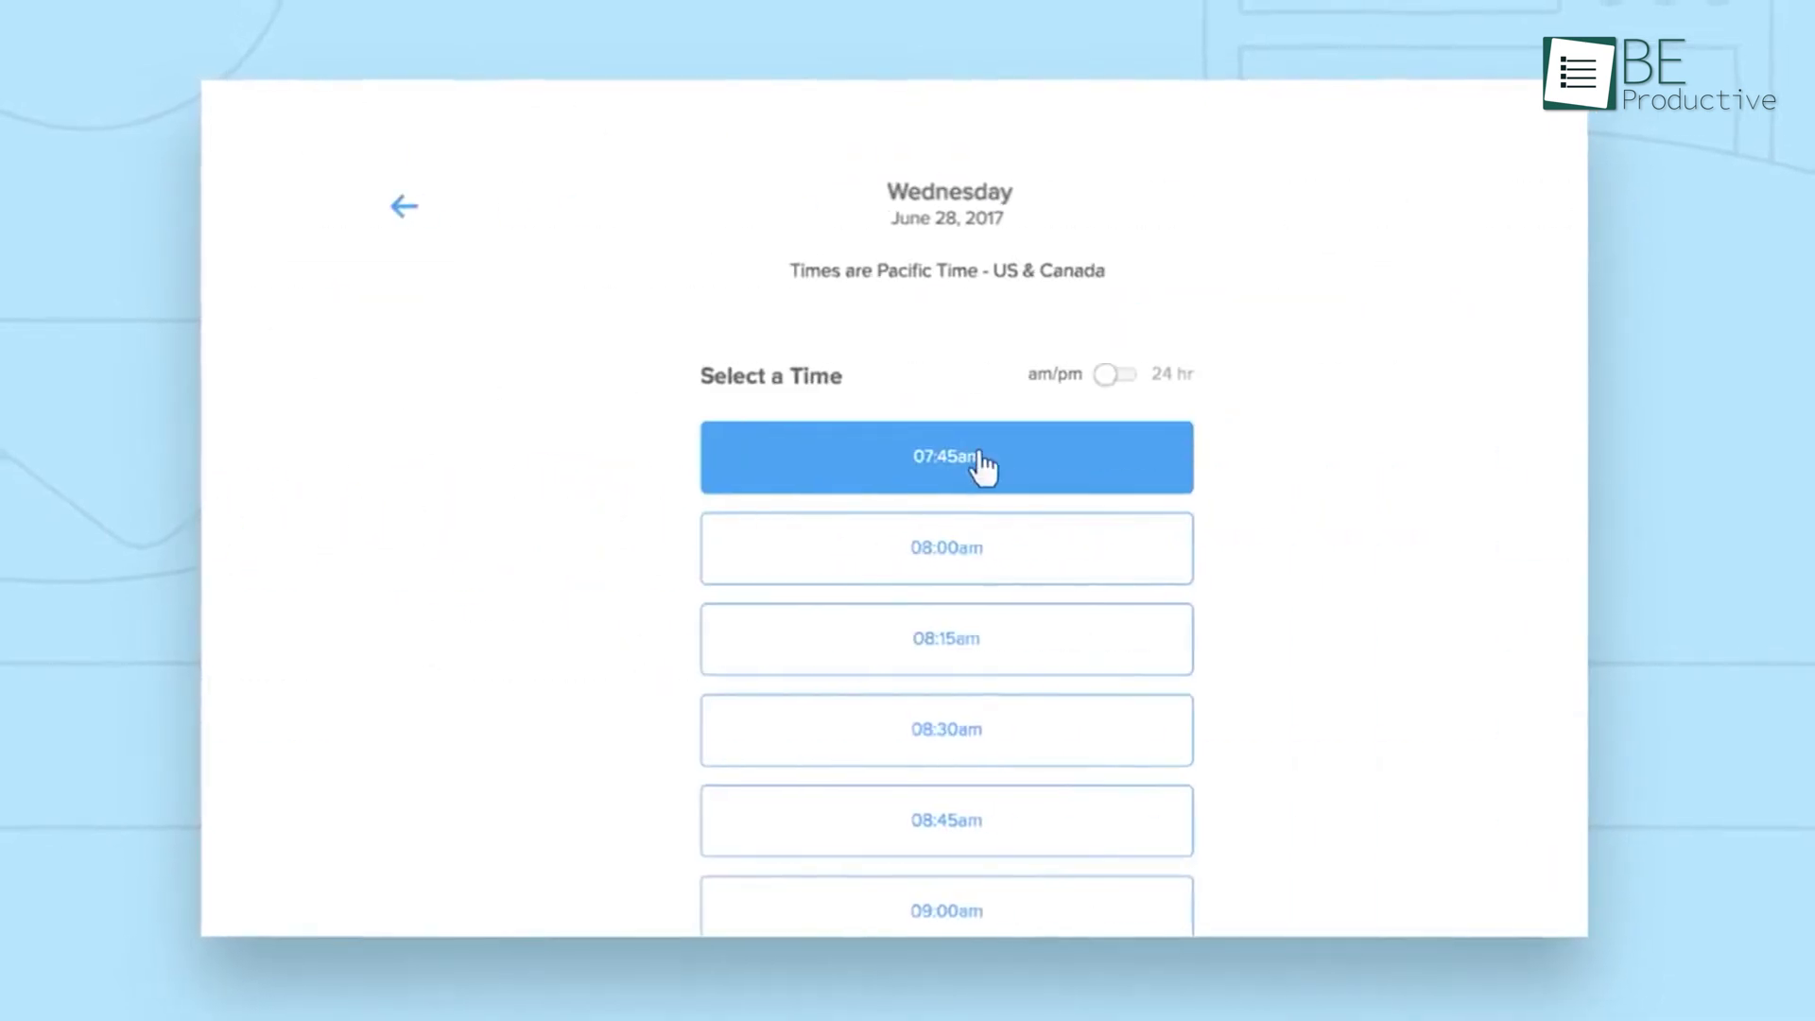
click(983, 747)
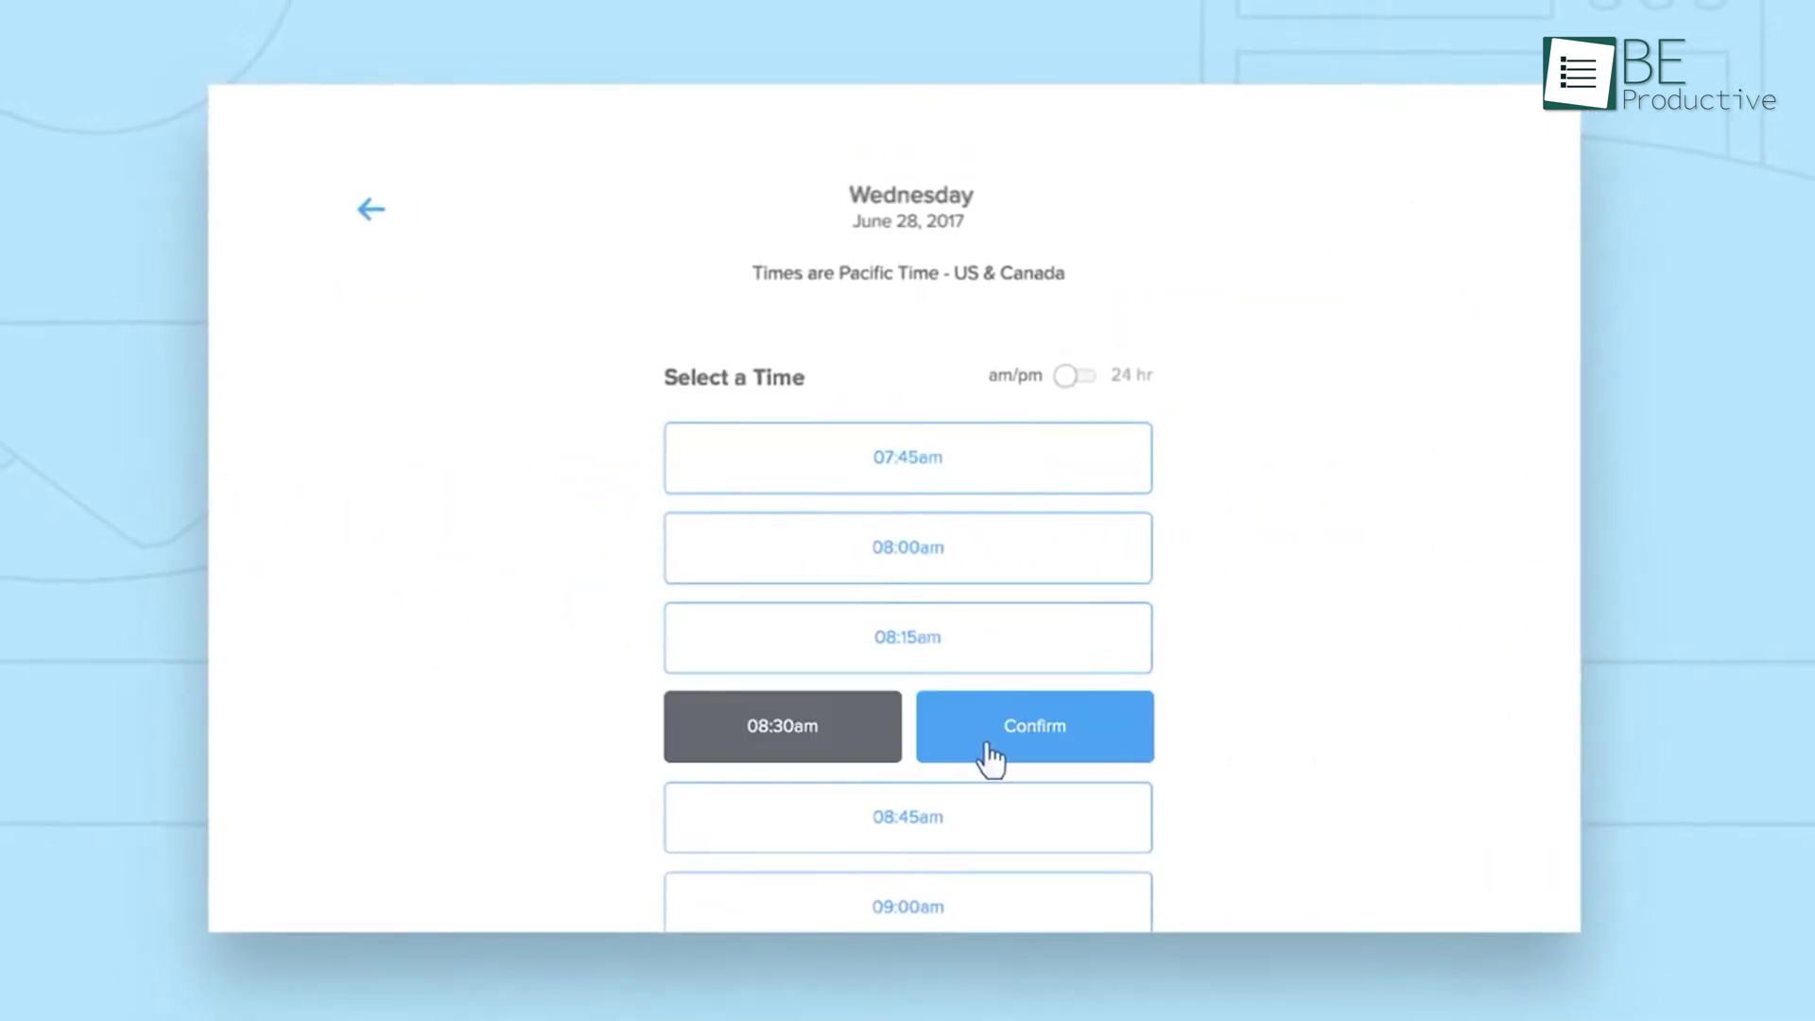
click(1044, 742)
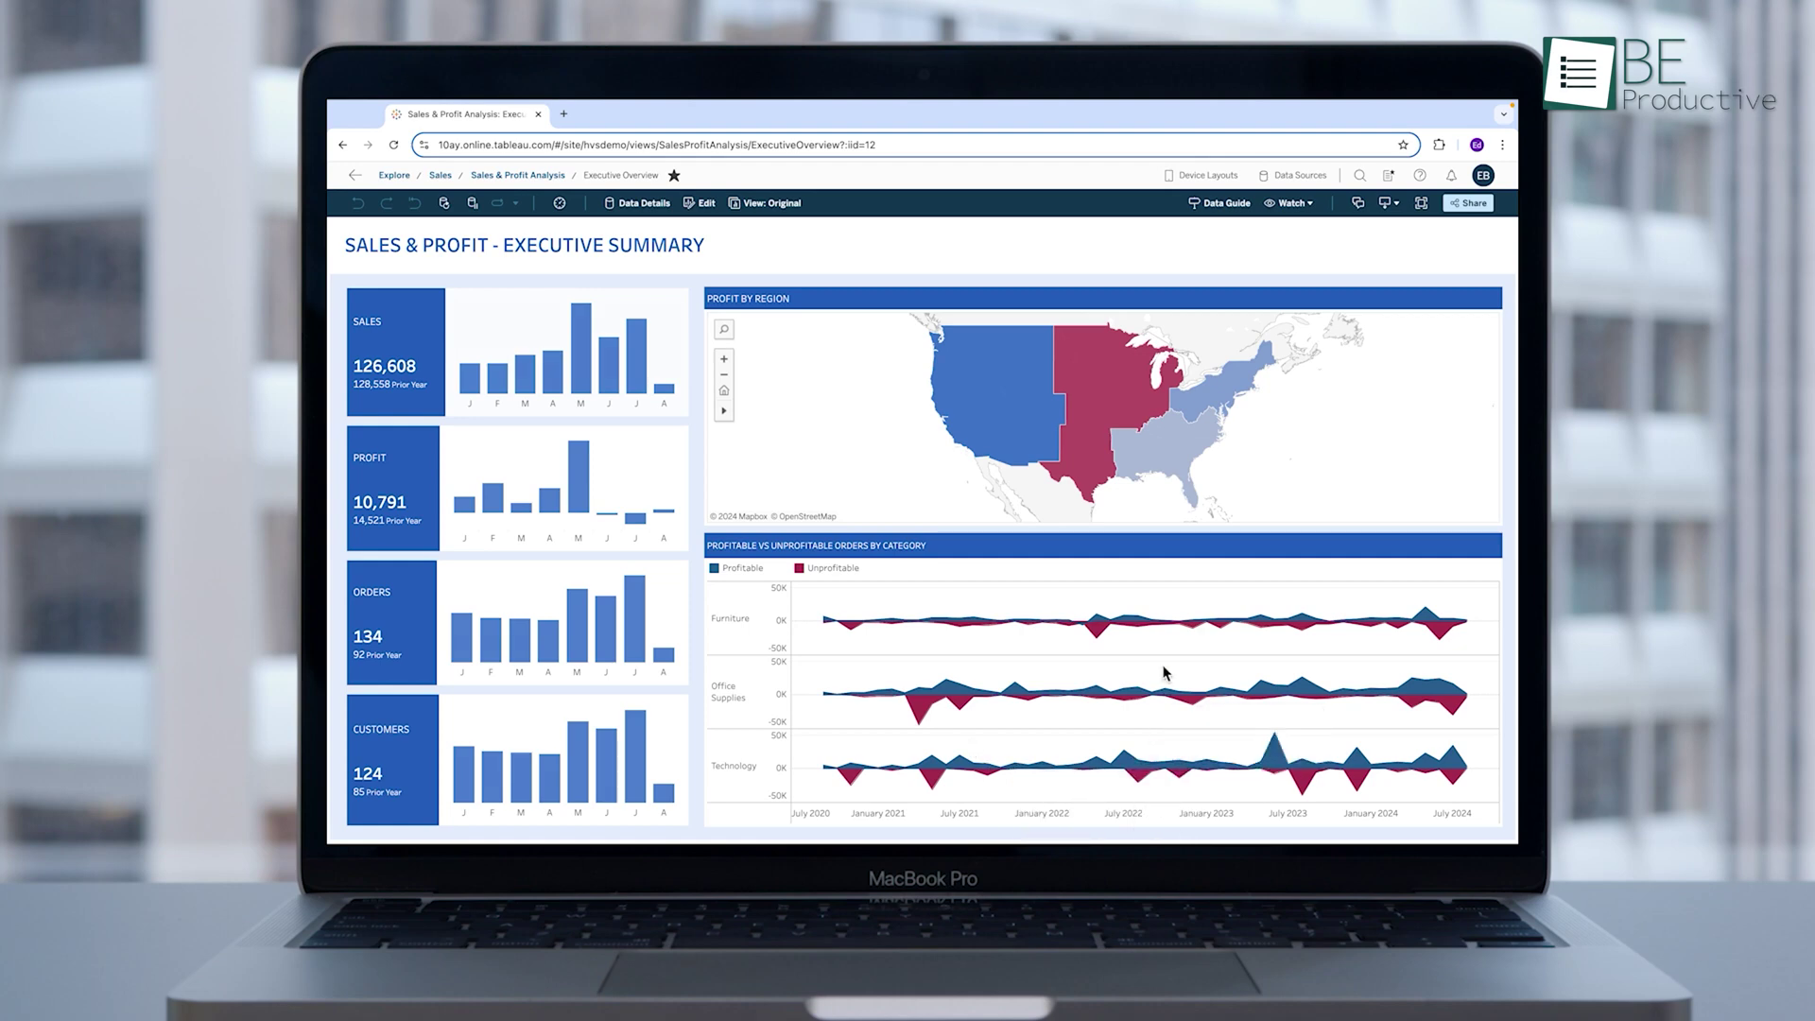
- Switch the Site Visits page to its Breakdown view, showing bars by Objective
mouse_move(1097, 448)
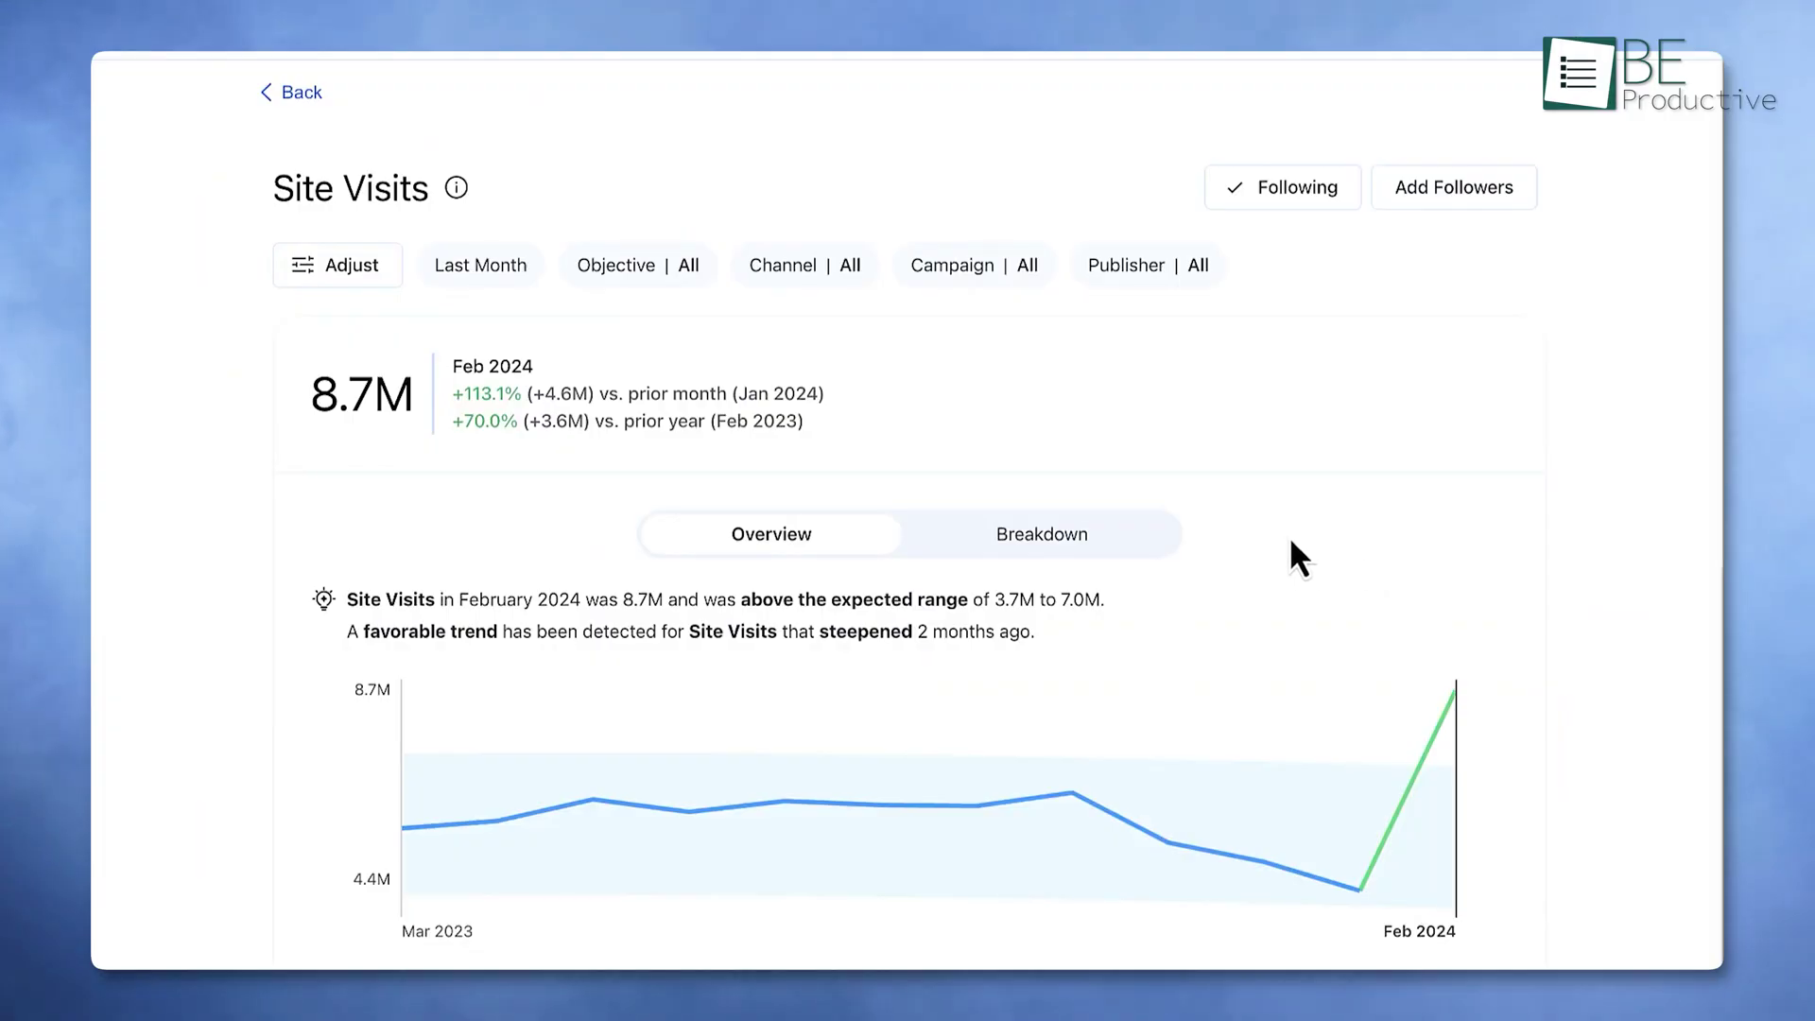
click(1149, 541)
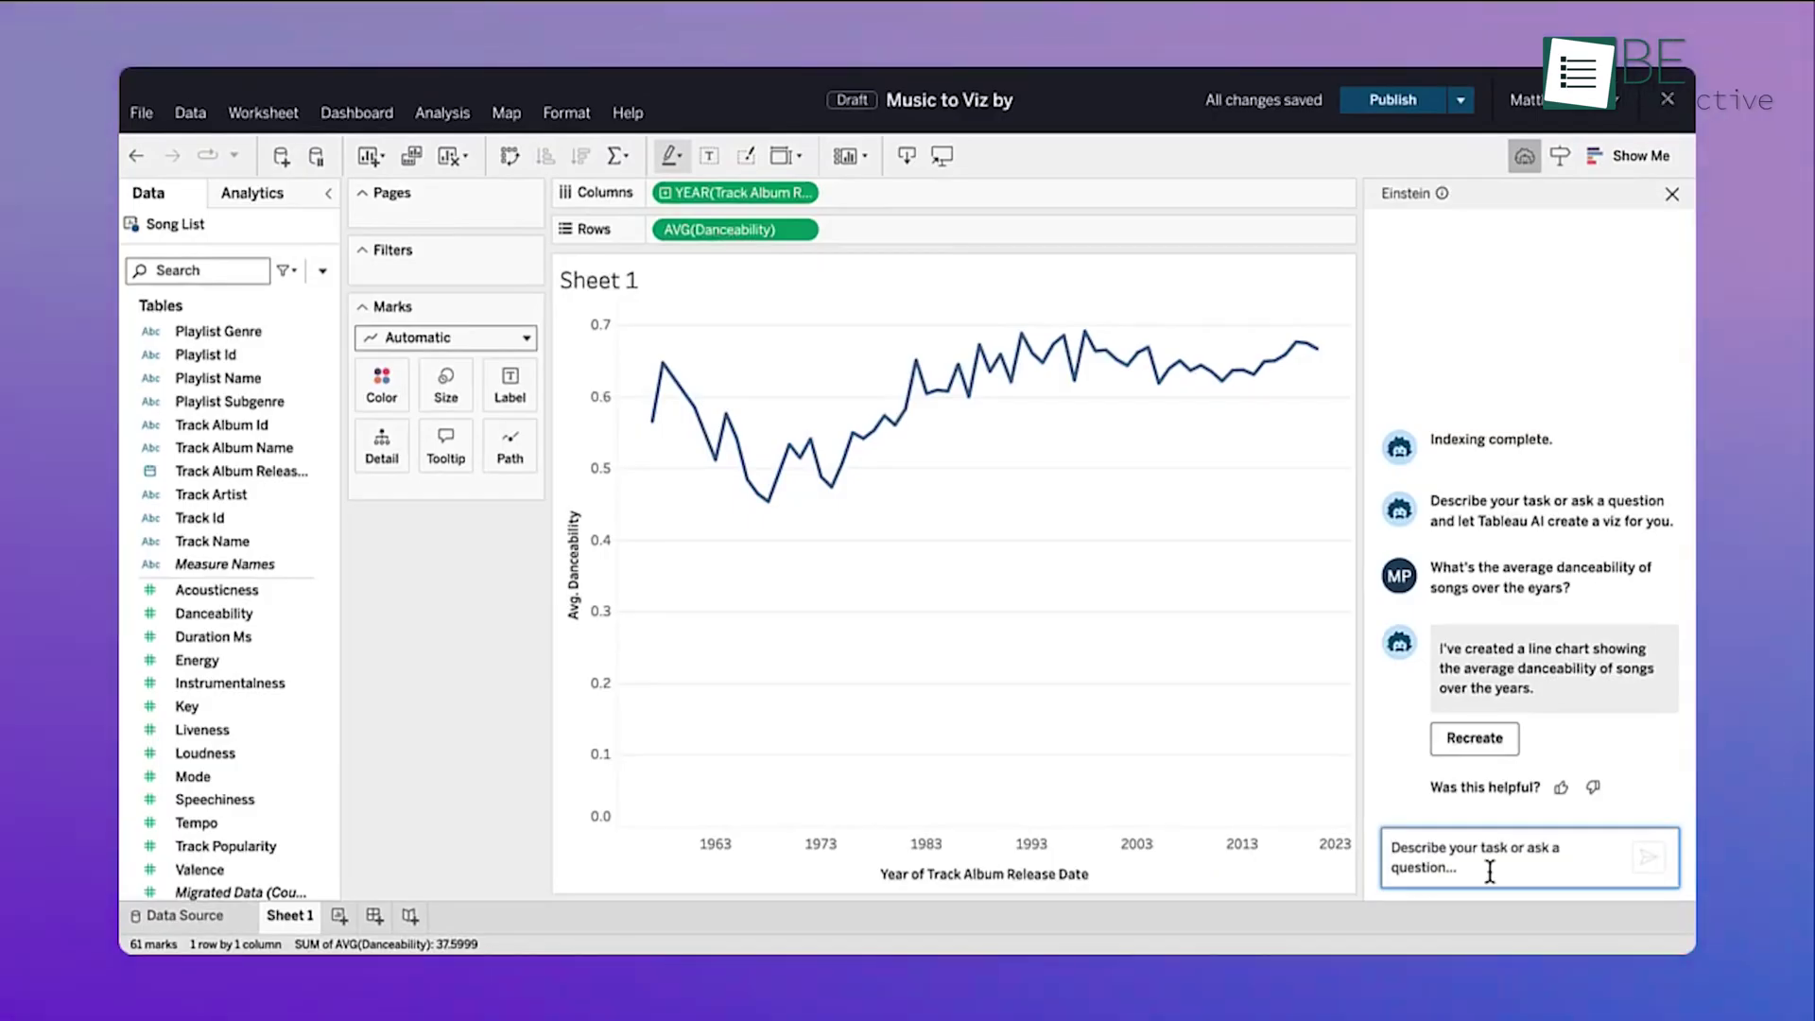
- Rename the sheet 'Danceability Trend' and ask Einstein: 'What's each track's danceability between 1995 and 2000?'
double_click(290, 915)
text(Danceability Trend)
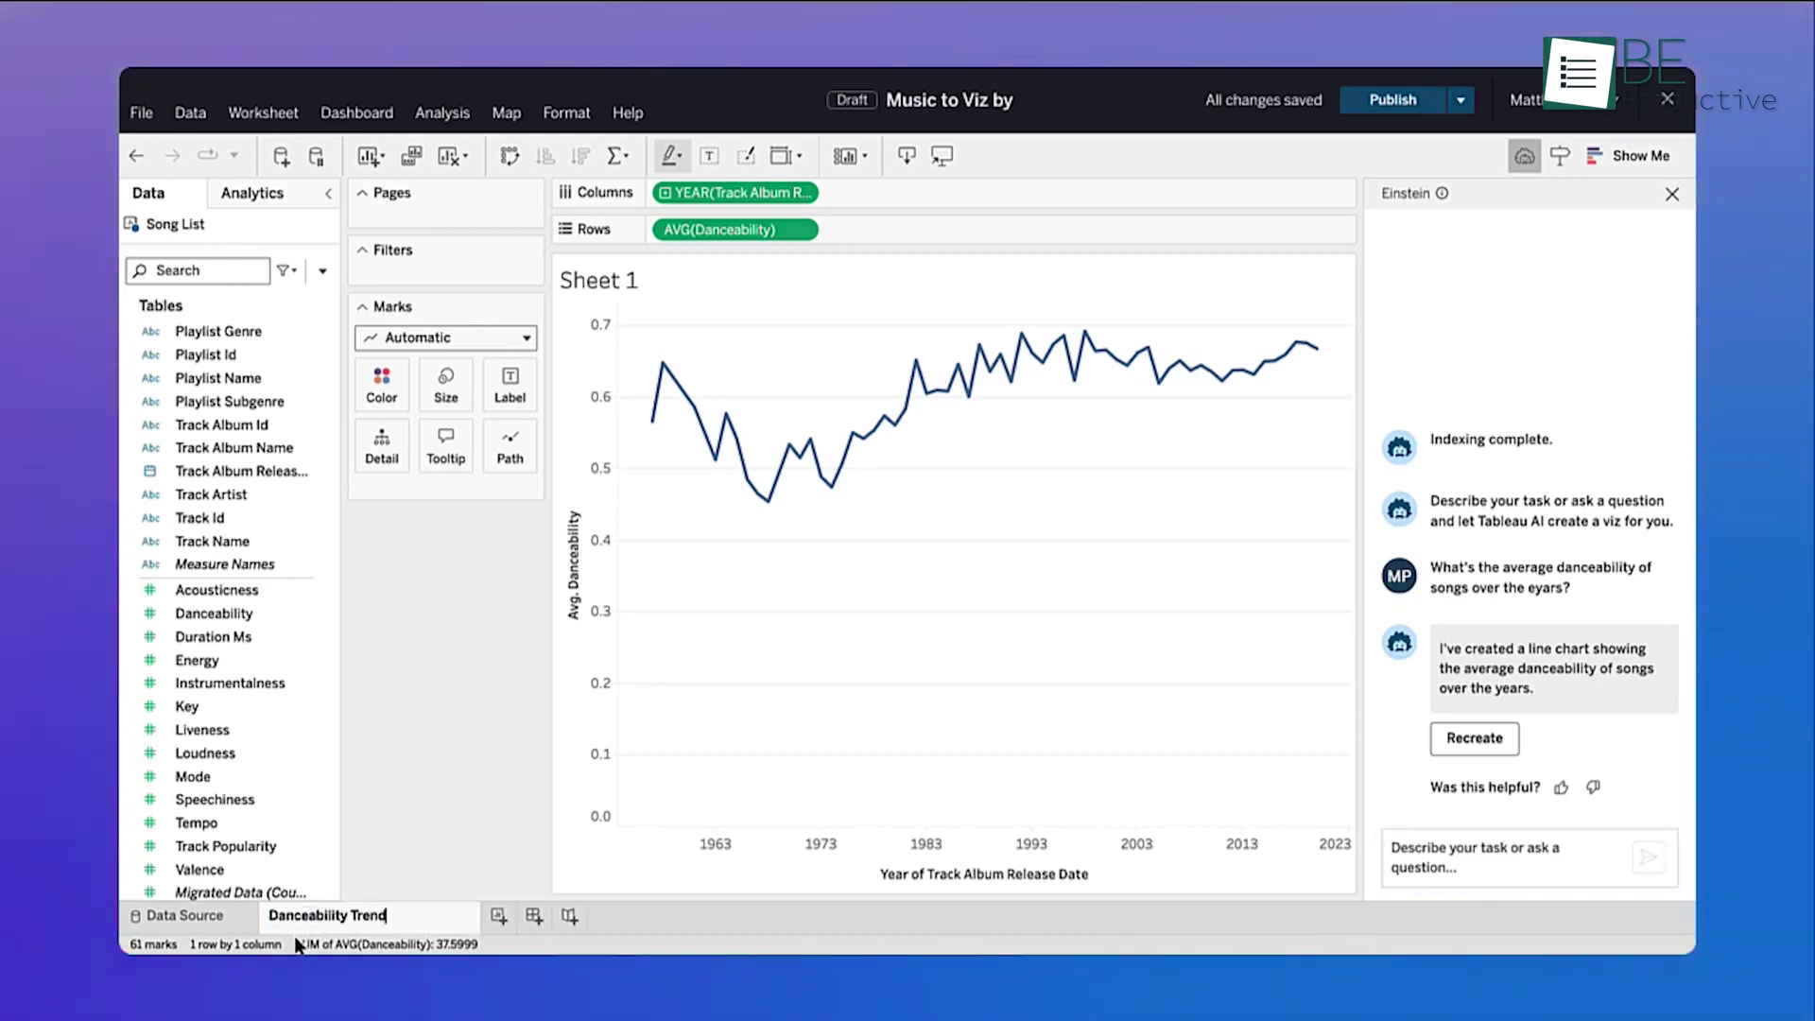
key(Return)
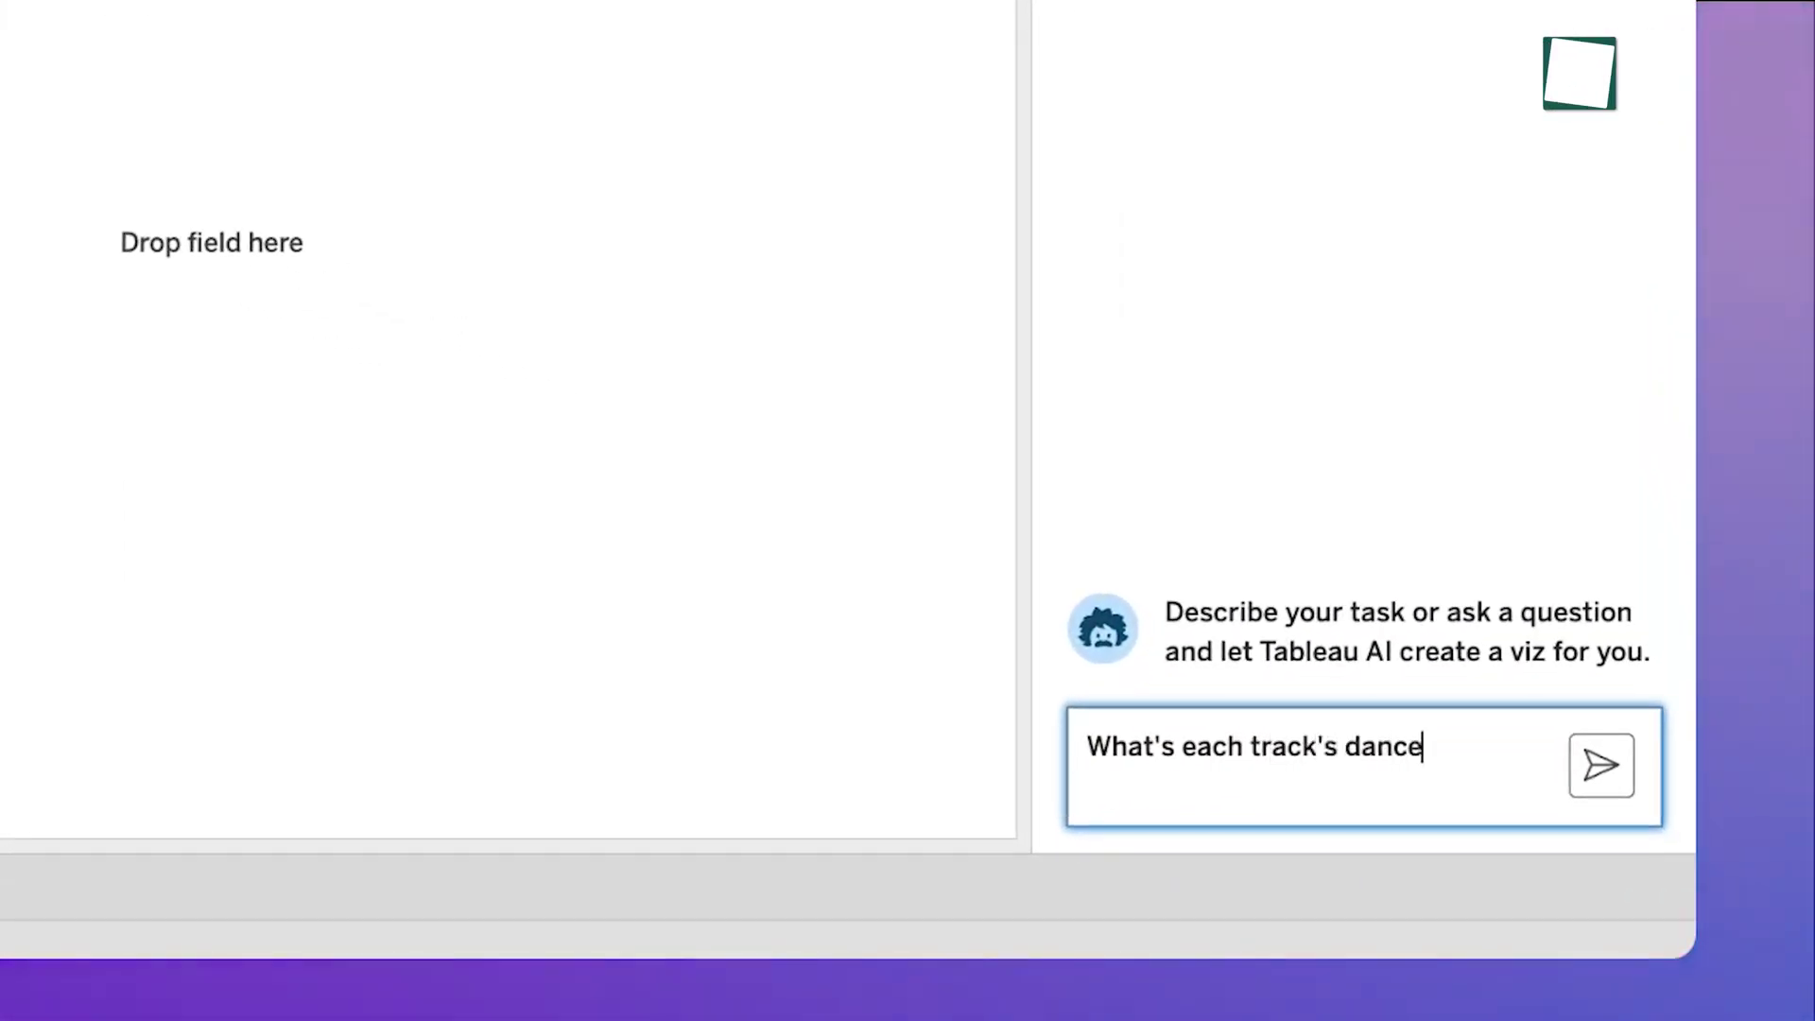
text(danceability between 1995 and 200)
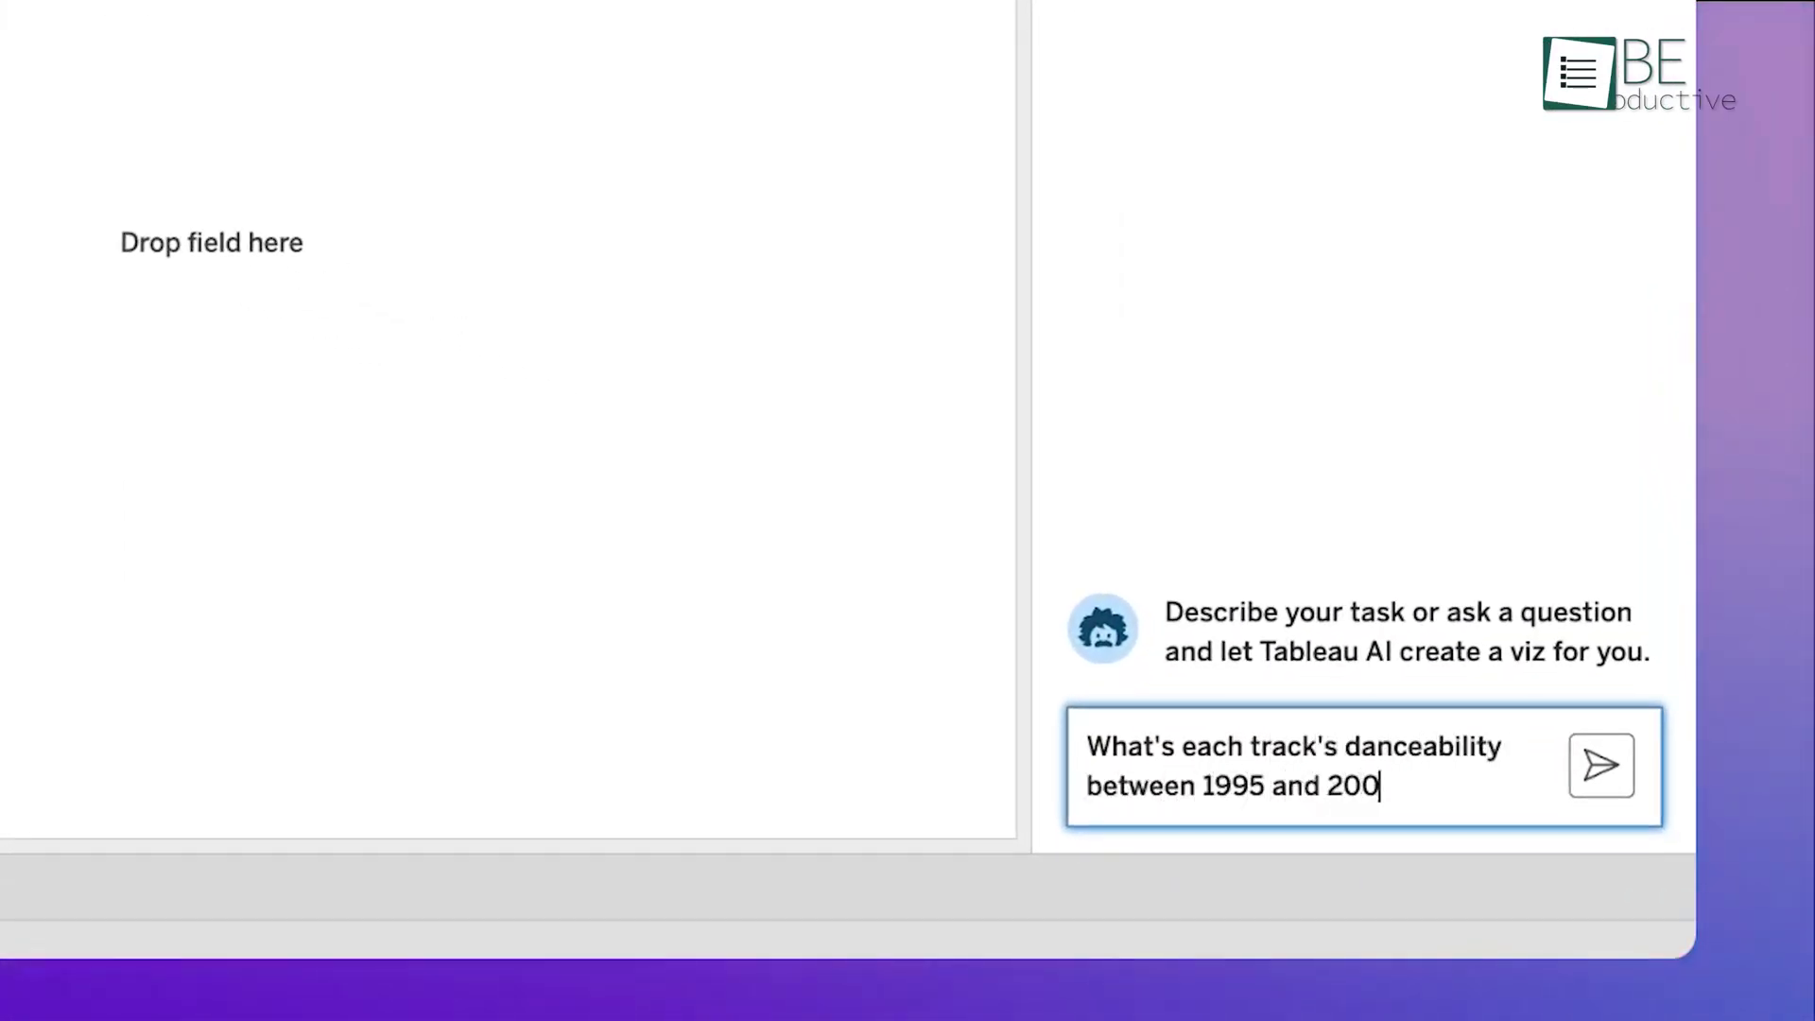
text(0?)
key(Return)
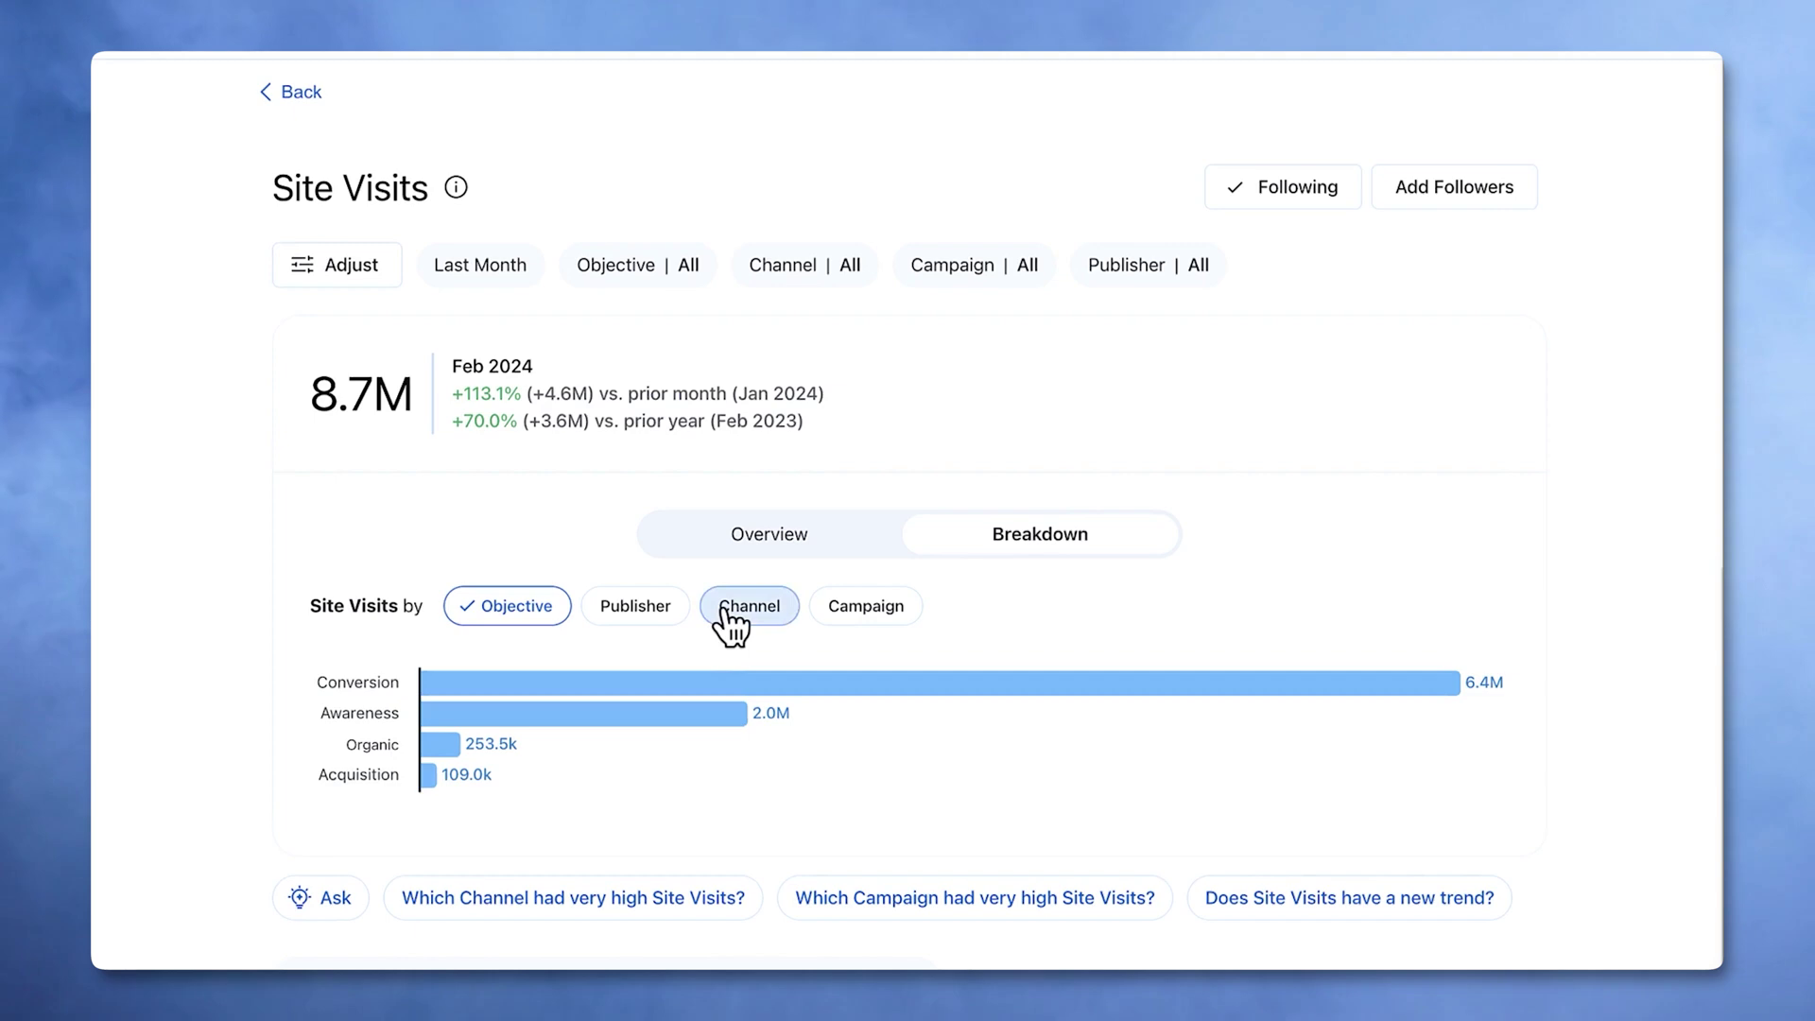
- Split the 8.7M Site Visits metric by Channel, with Paid Search leading at 6.4M
click(733, 624)
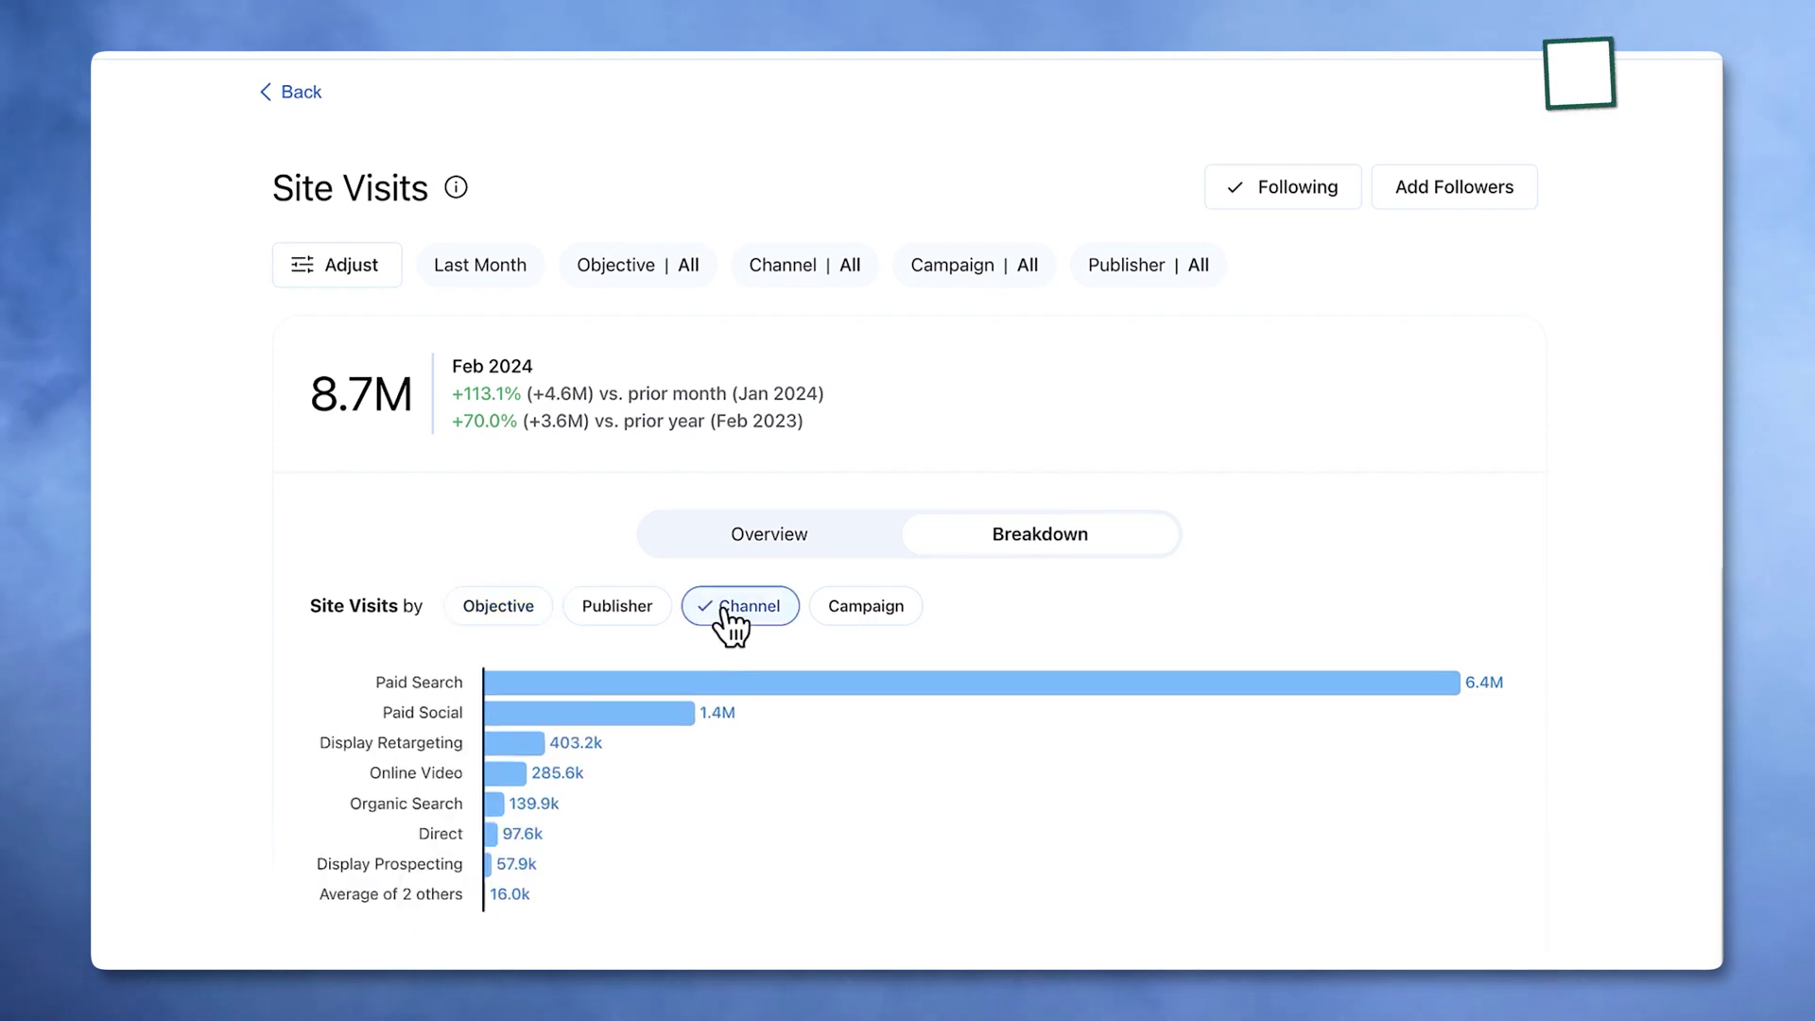